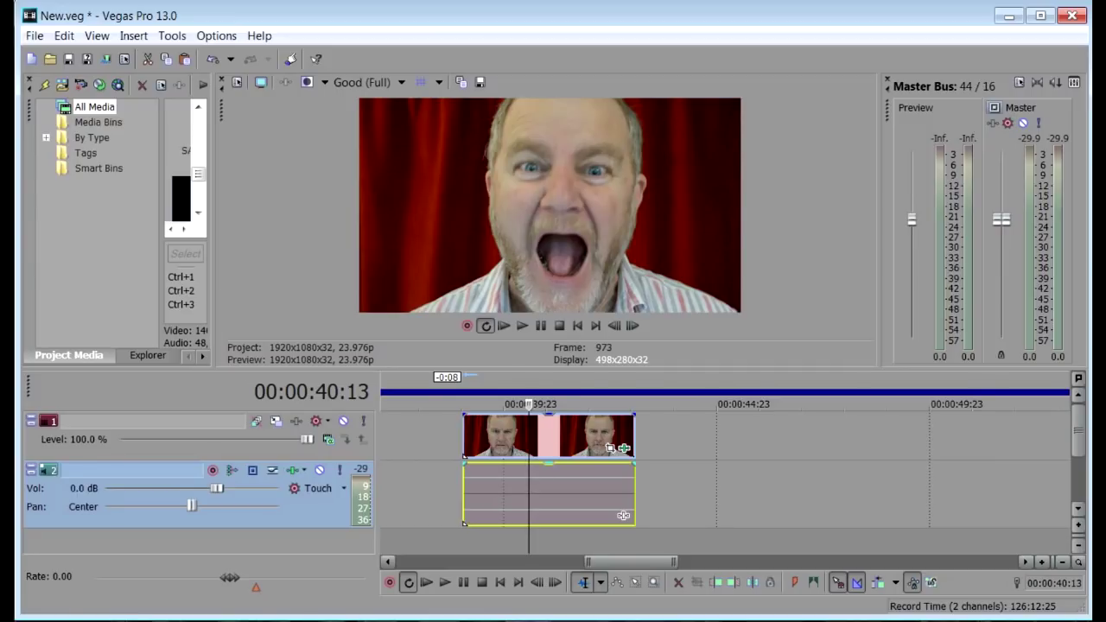
Remove the audio event from its group with the video event and delete it from the timeline.
right_click(547, 495)
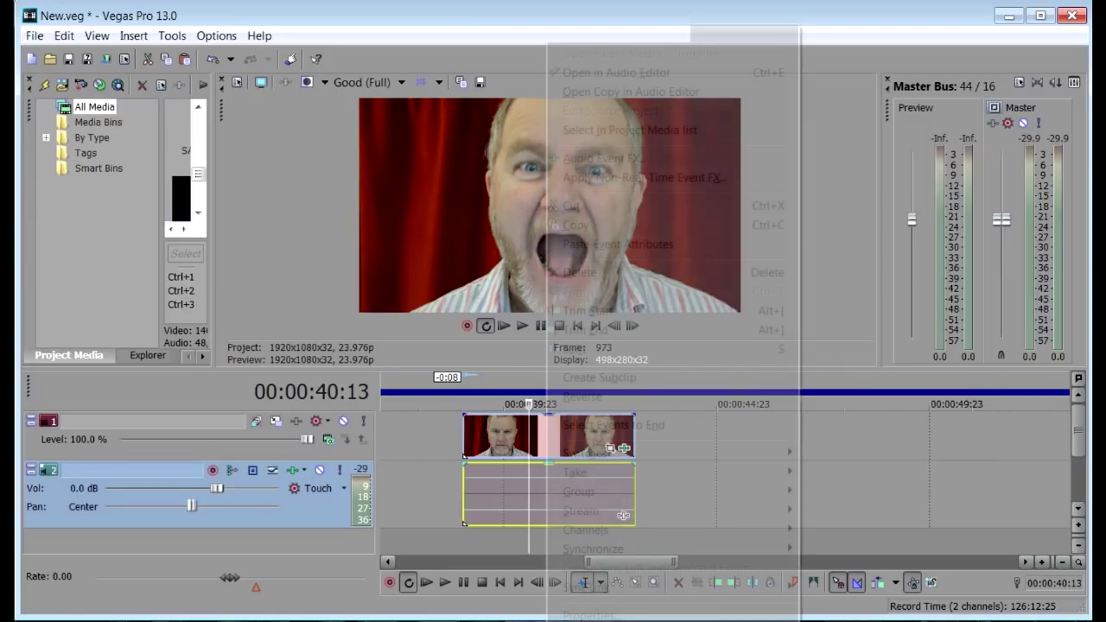
mouse_move(579, 491)
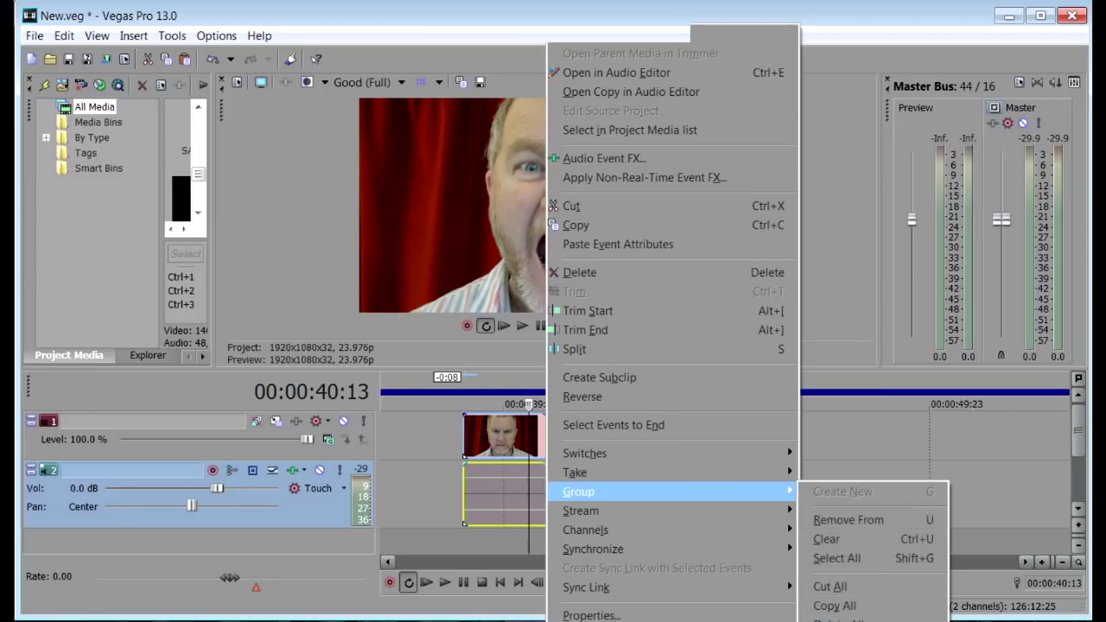
left_click(849, 520)
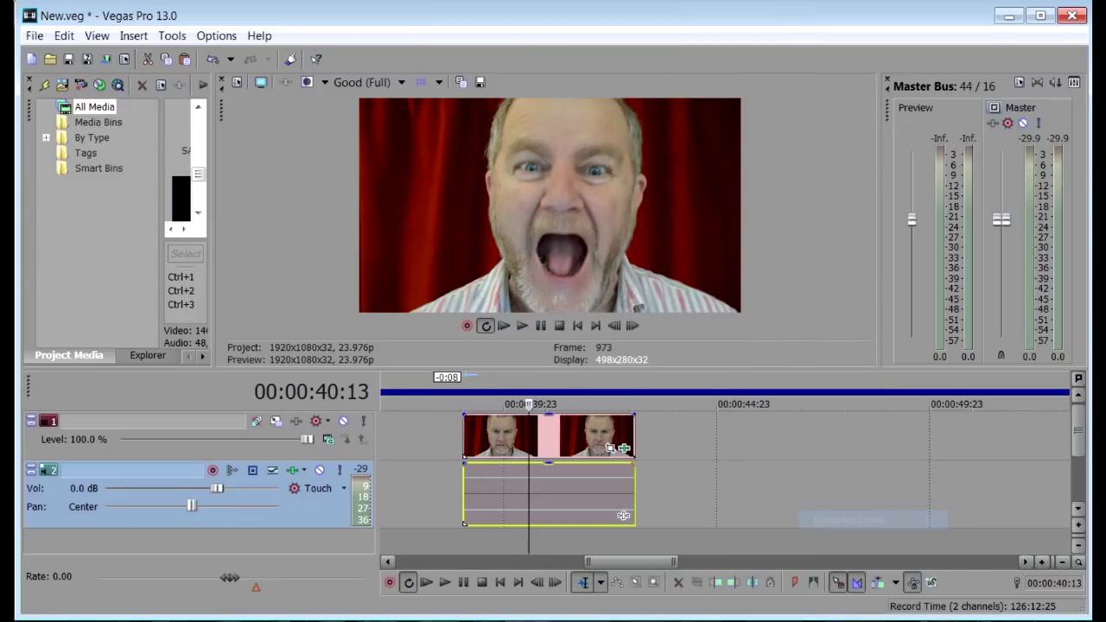
left_click_drag(580, 495, 671, 495)
right_click(671, 495)
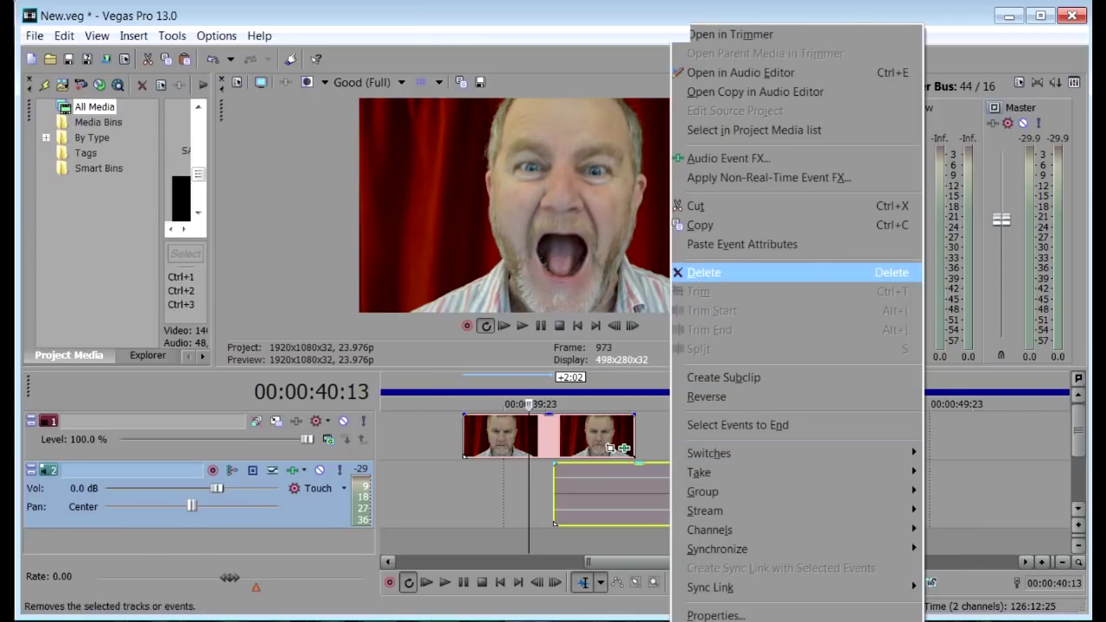
left_click(703, 272)
Play the video clip from 00:00:39:16 to review the mouth opening and closing.
key("Left")
key("Left")
key("Left")
key("Left")
key("Left")
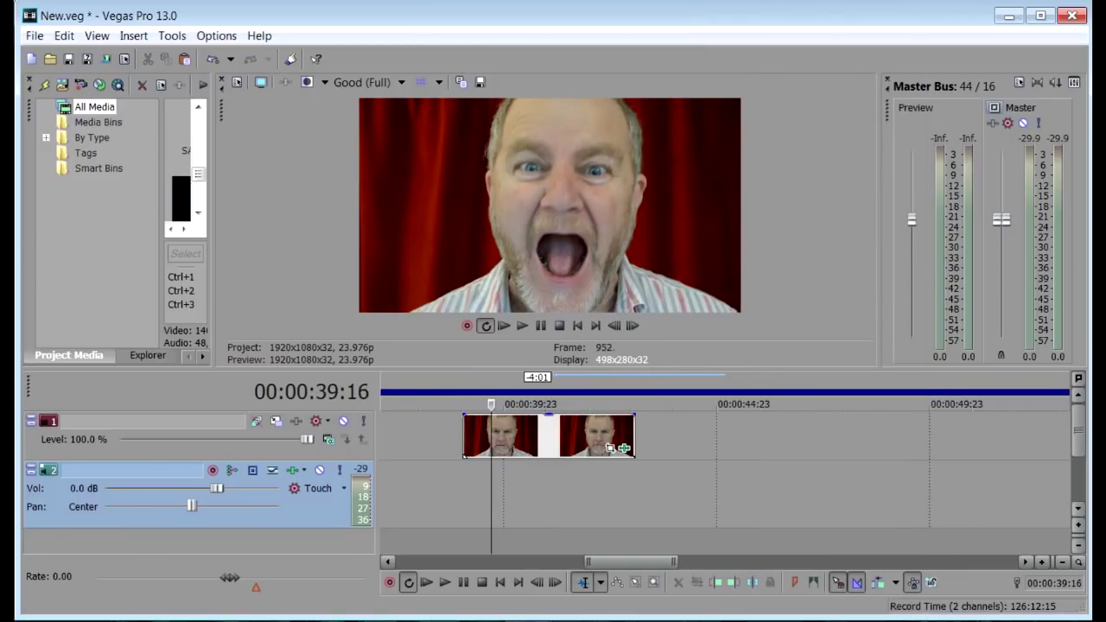
key("space")
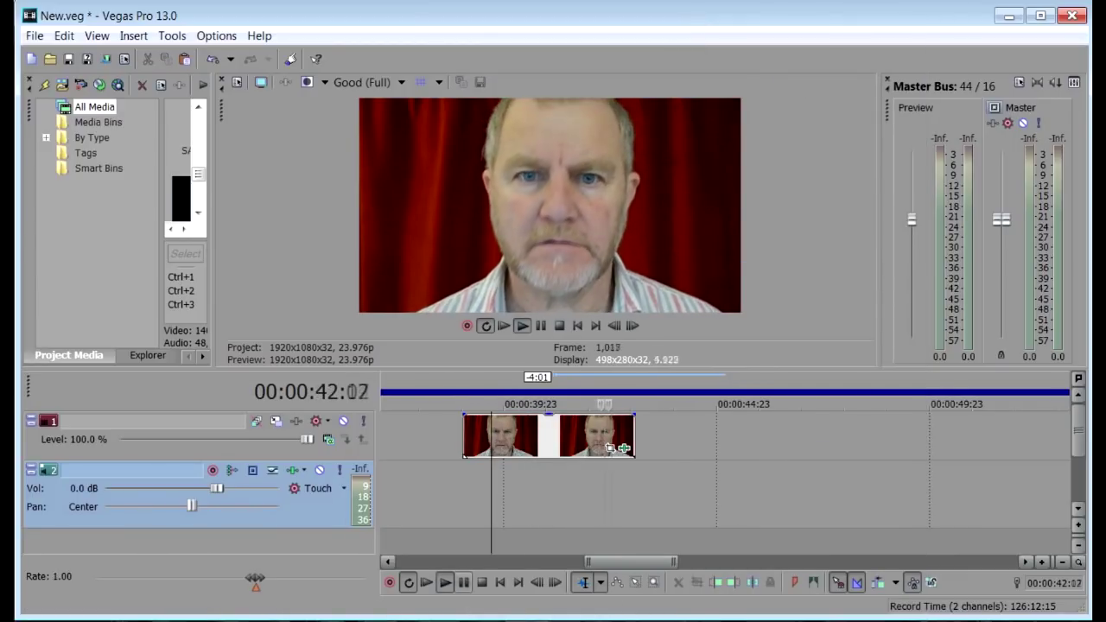
key("Return")
Place the cursor at 00:00:40:10 and add the Sony Pinch/Punch effect to the video event.
left_click(524, 401)
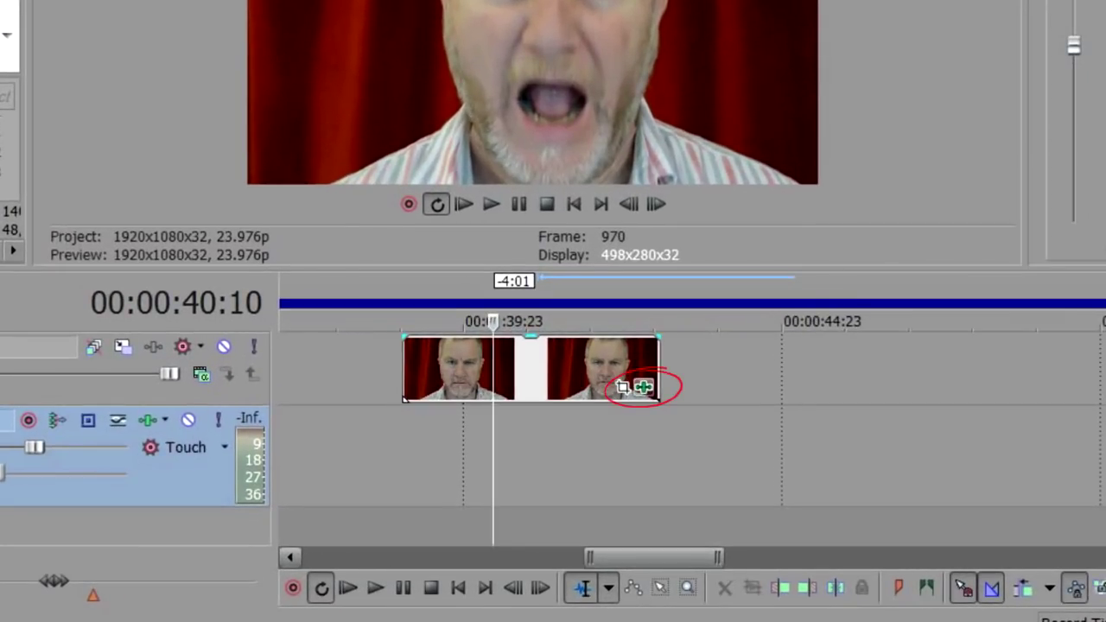
left_click(643, 387)
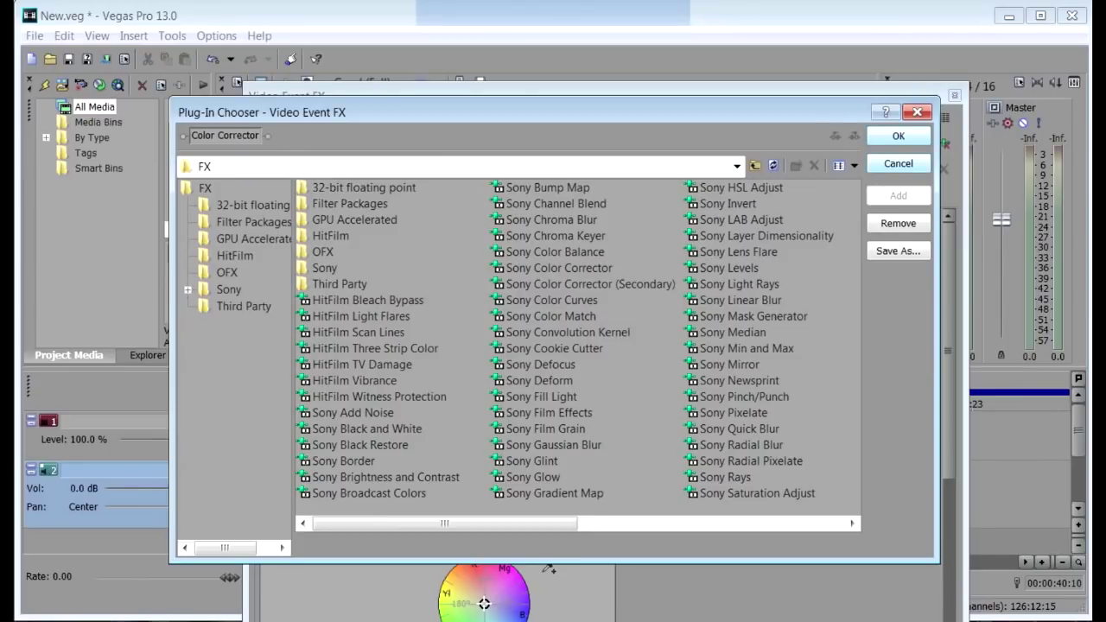
left_click(744, 397)
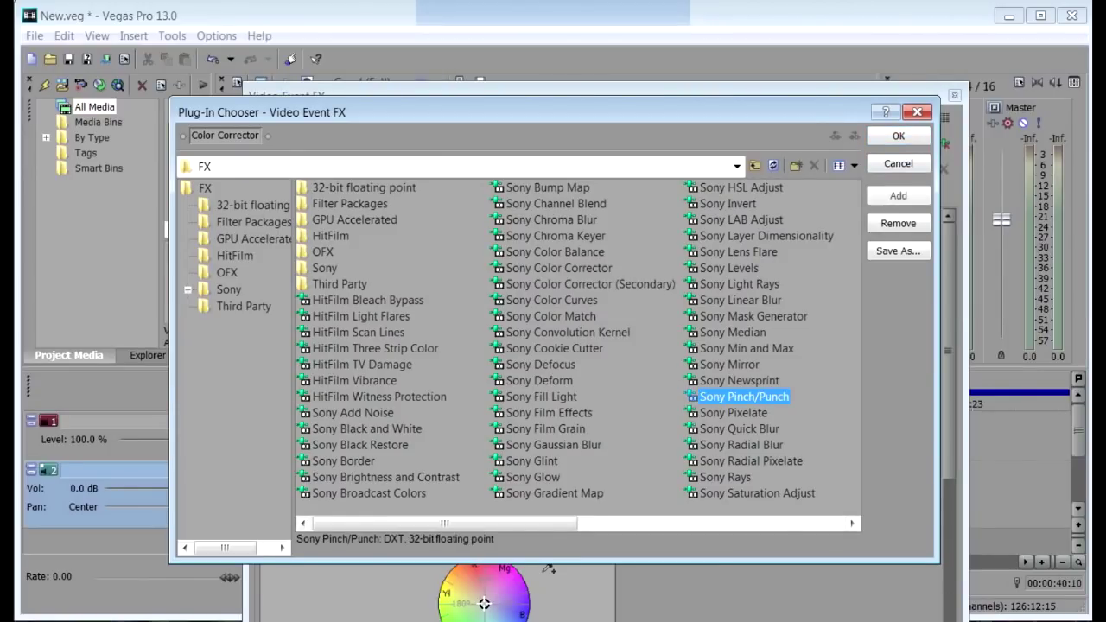
left_click(899, 196)
key("Return")
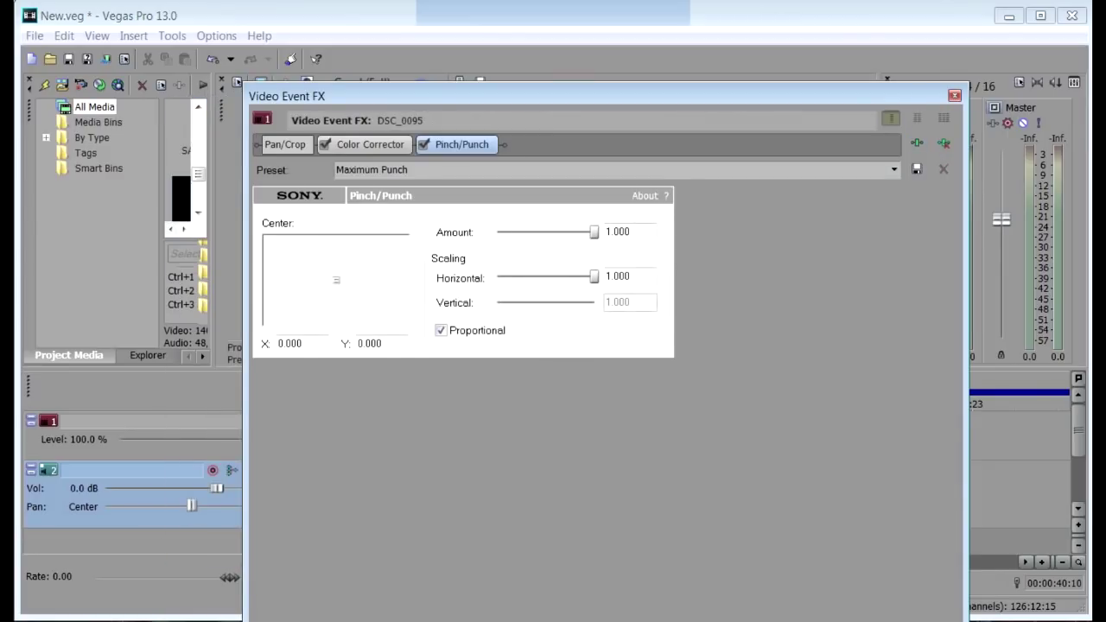
Shrink the Video Event FX window and move it clear of the video preview.
left_click_drag(553, 96, 533, 116)
left_click_drag(948, 102, 834, 195)
left_click_drag(265, 209, 706, 62)
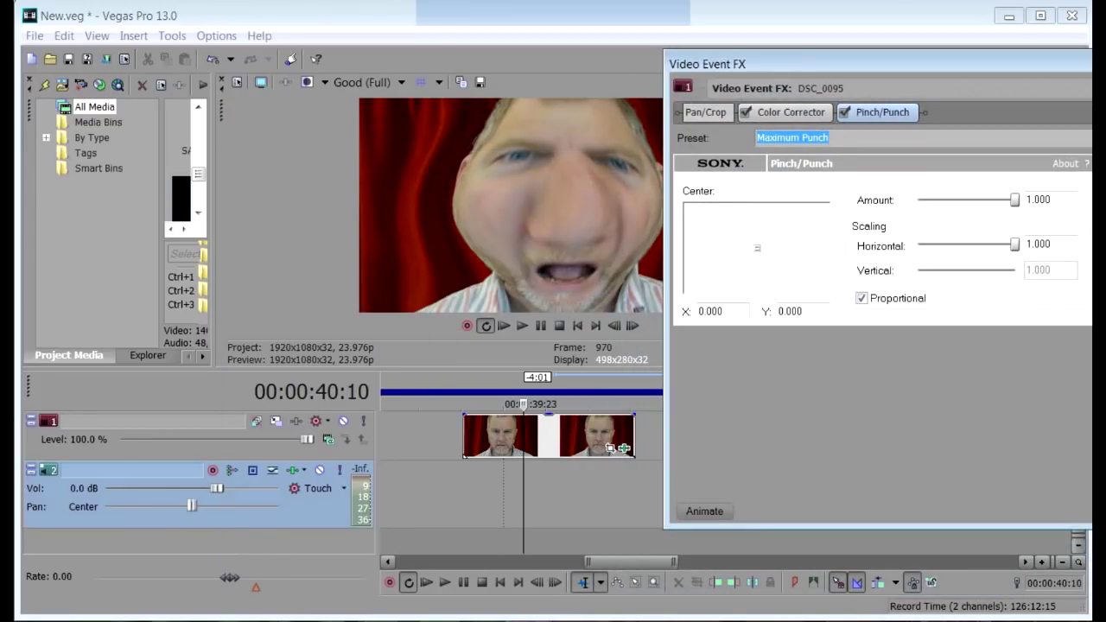
Centre the punch on the mouth at about X 0.041, Y 0.295, with non-proportional scaling of 0.405 horizontal and 0.516 vertical.
mouse_move(784, 248)
left_mouse_down()
mouse_move(771, 248)
mouse_move(796, 245)
mouse_move(788, 261)
left_mouse_up()
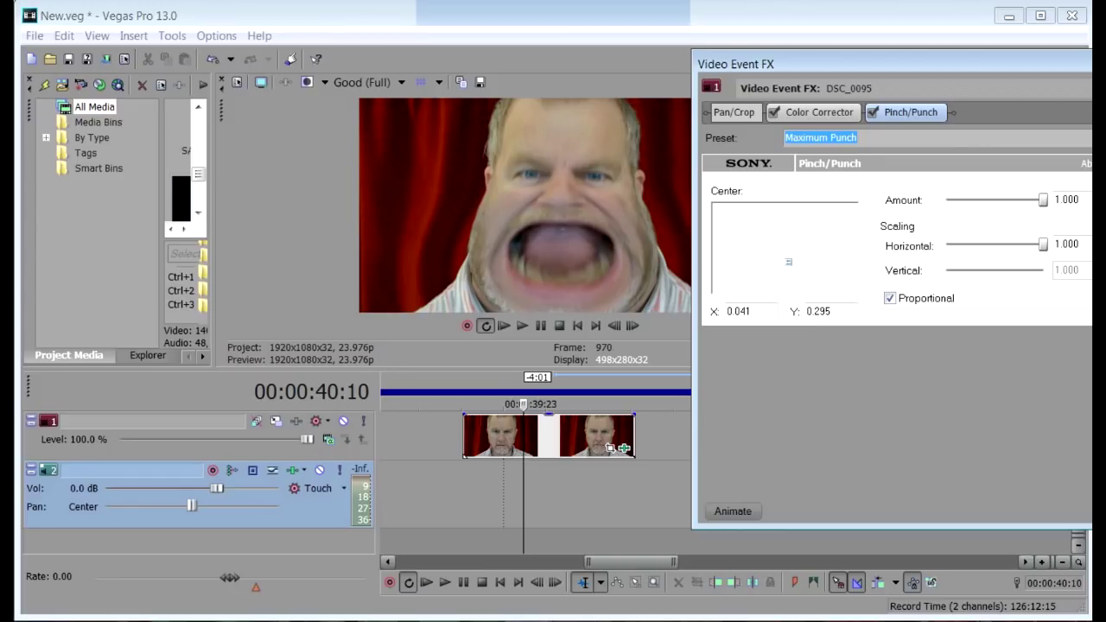
mouse_move(1043, 246)
left_mouse_down()
mouse_move(963, 245)
mouse_move(1012, 245)
mouse_move(968, 245)
mouse_move(988, 245)
left_mouse_up()
left_click(890, 298)
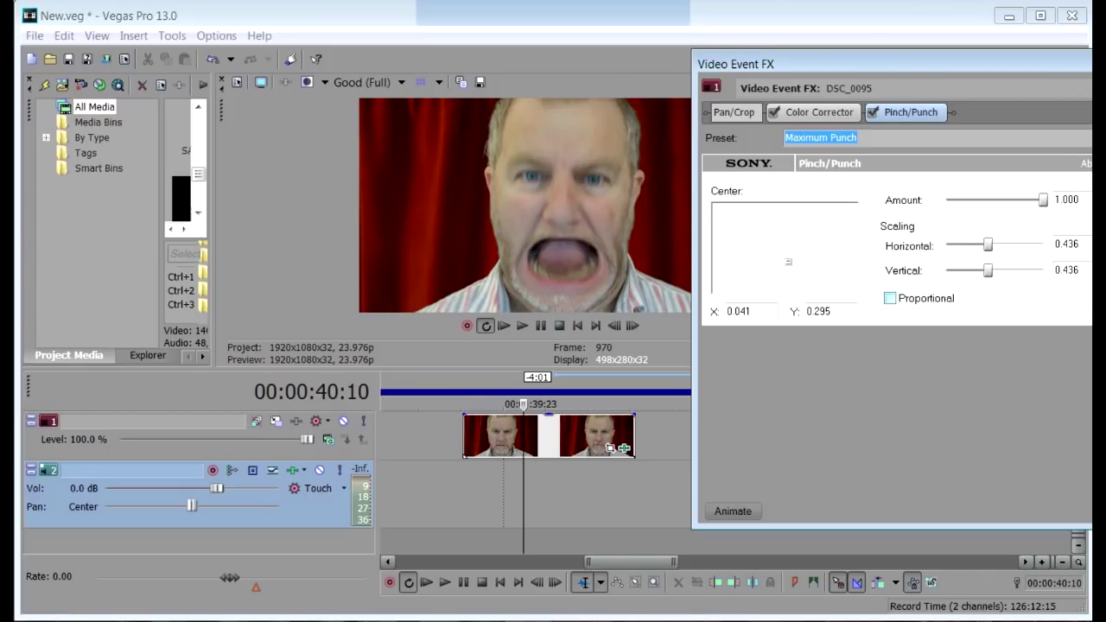
left_click_drag(988, 270, 985, 245)
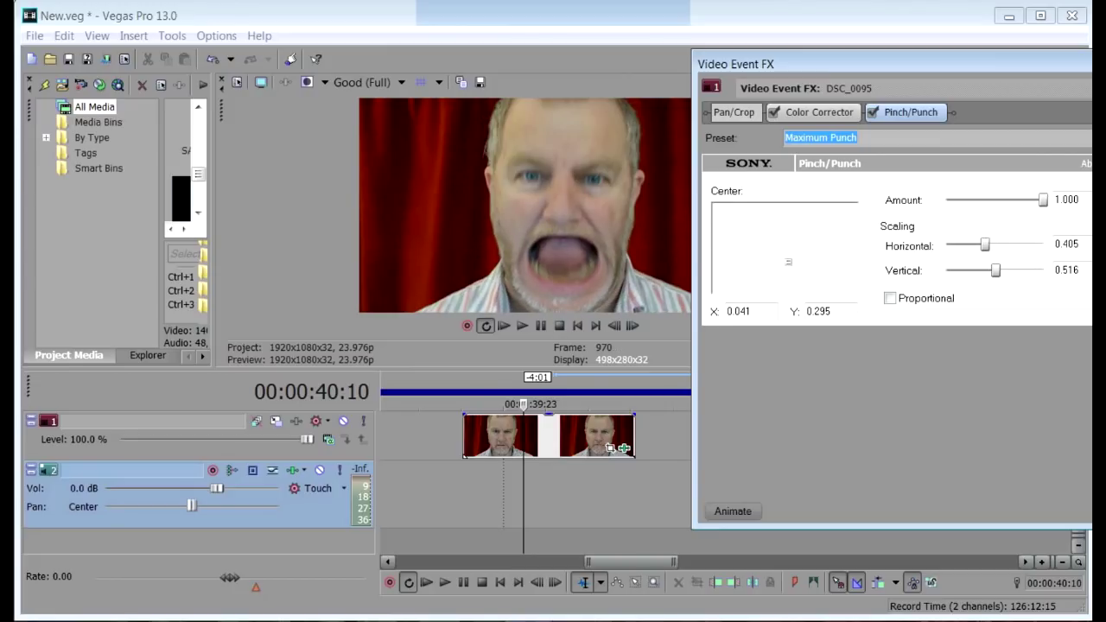
At 00:00:40:12, set the punch's horizontal scaling to 0.460, vertical scaling to 1.000 and centre X to 0.031.
left_click(555, 583)
left_click(555, 583)
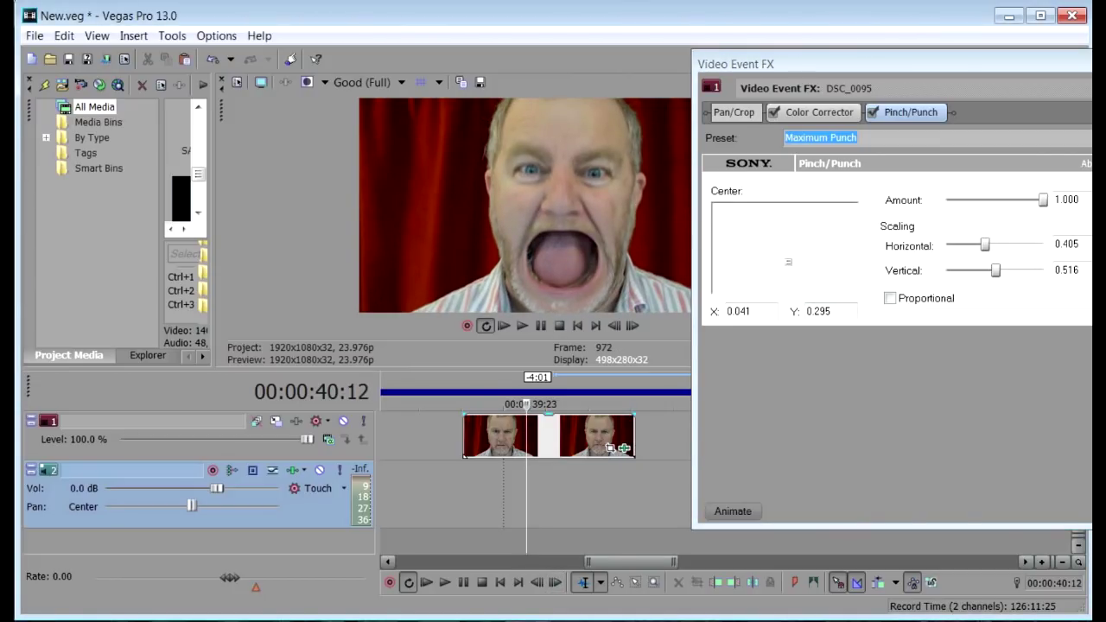
left_click_drag(985, 245, 1041, 270)
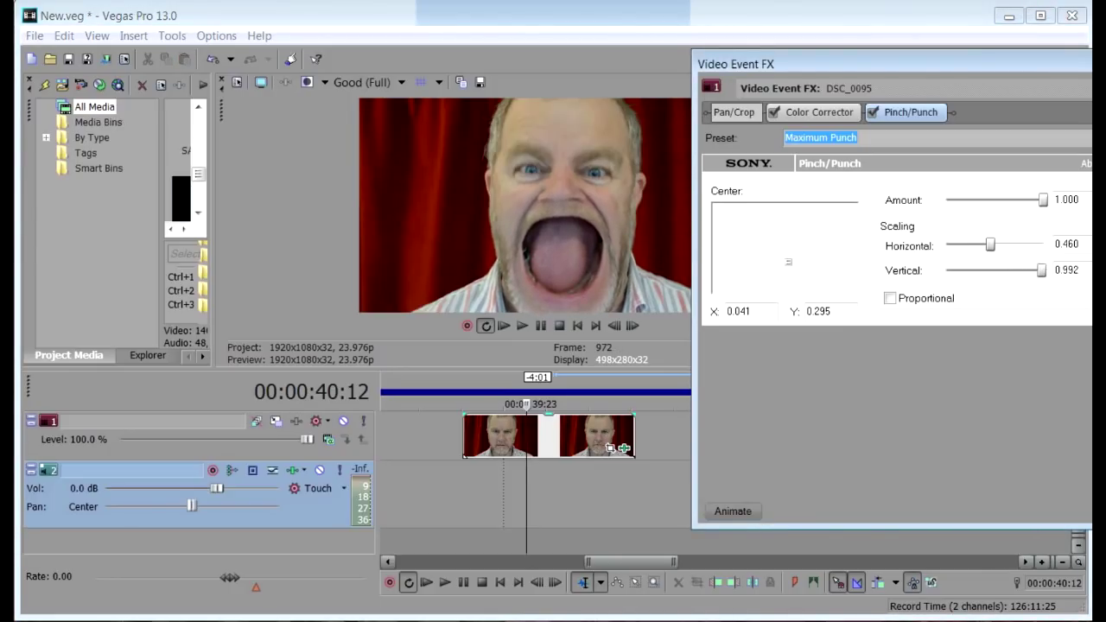
key("Left")
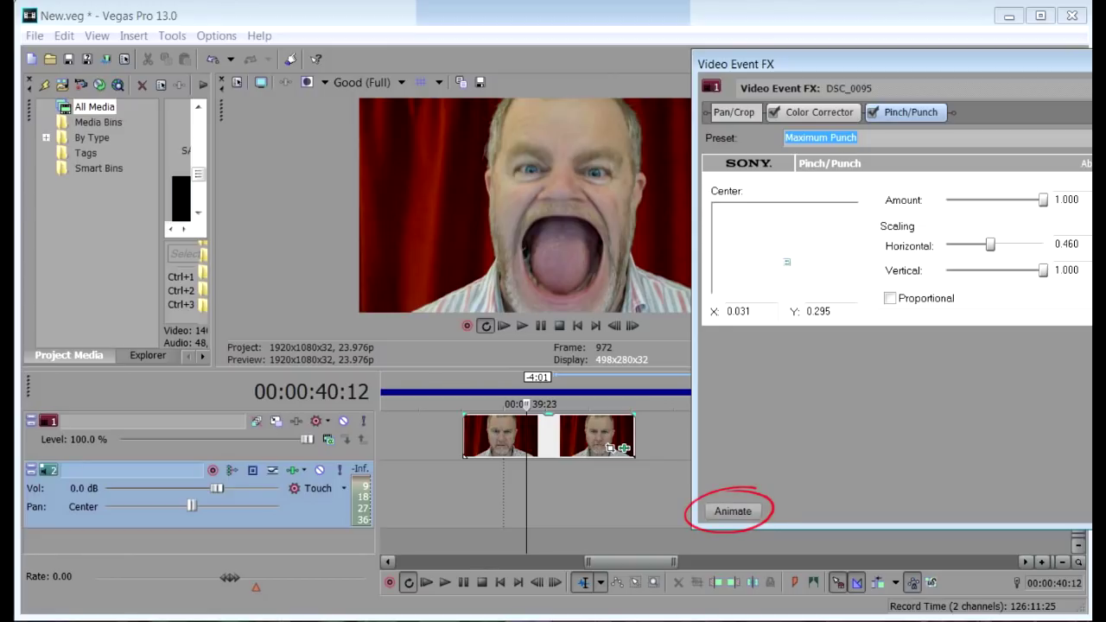
Turn on animation for the Pinch/Punch effect and add a keyframe at 00:00:01:12.
left_click(733, 512)
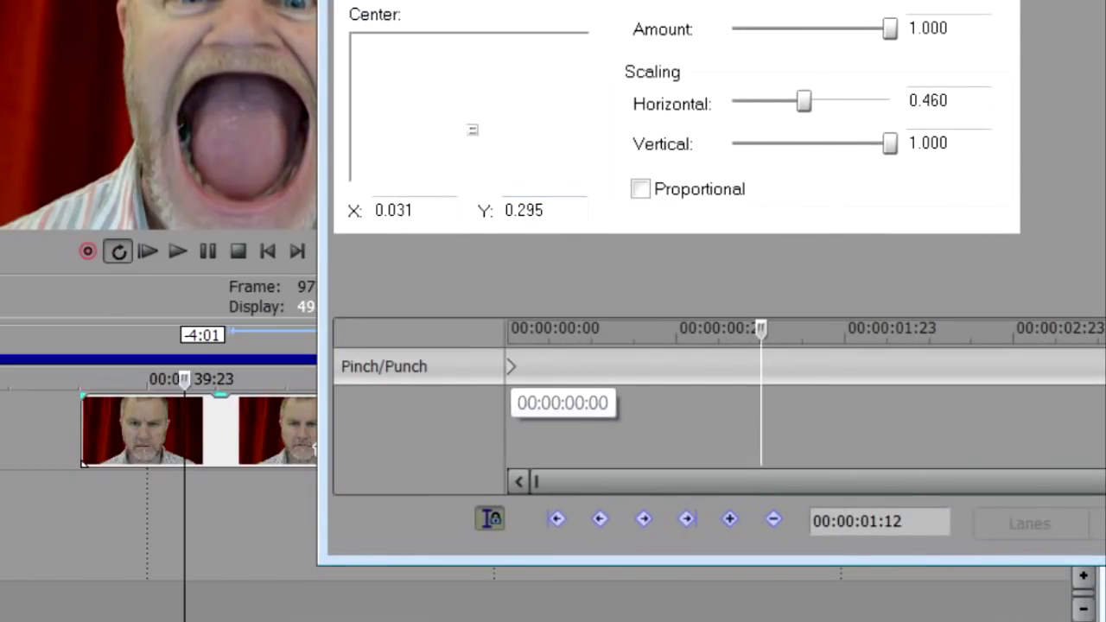
left_click(729, 519)
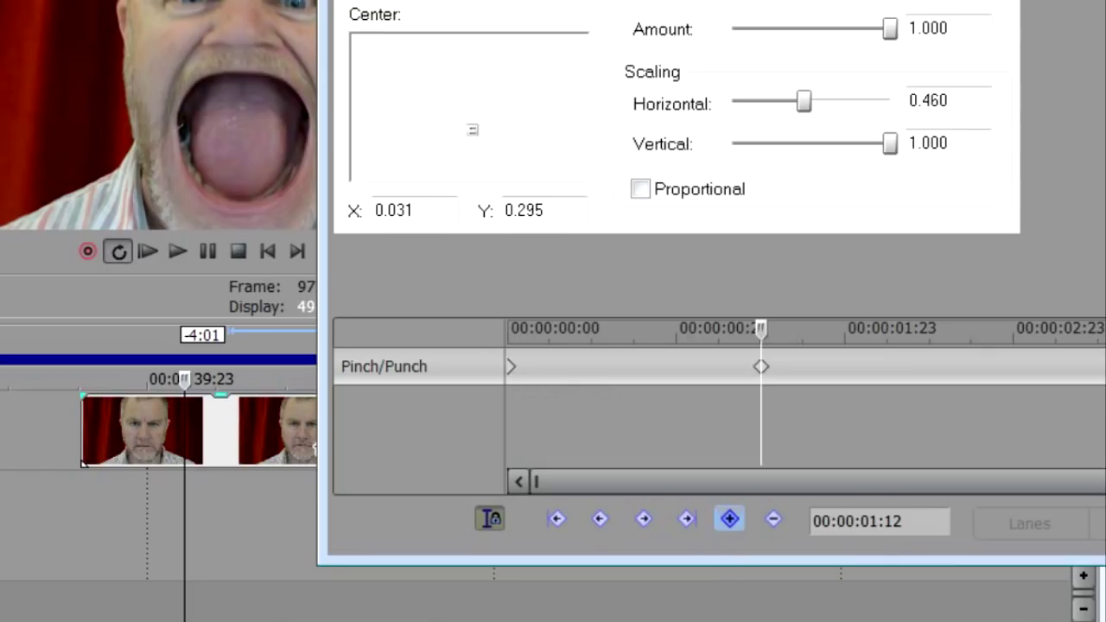
left_click(761, 367)
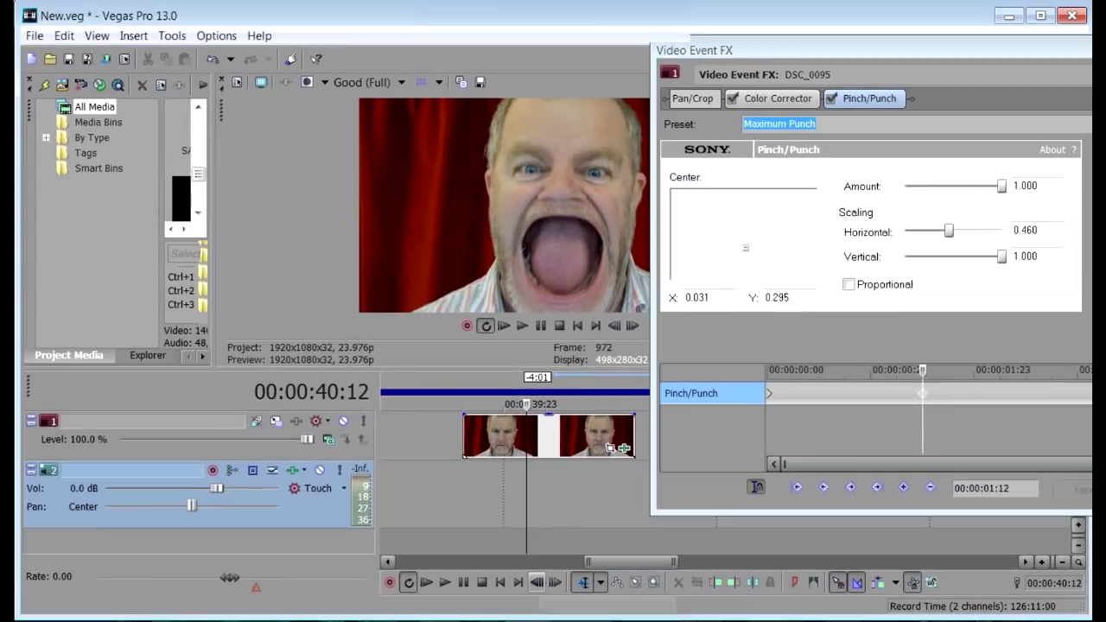
Add a Pinch/Punch keyframe at 00:00:01:10, as the mouth starts opening, and set its Amount to 0.
left_click(537, 582)
left_click(537, 582)
left_click(536, 583)
left_click(537, 582)
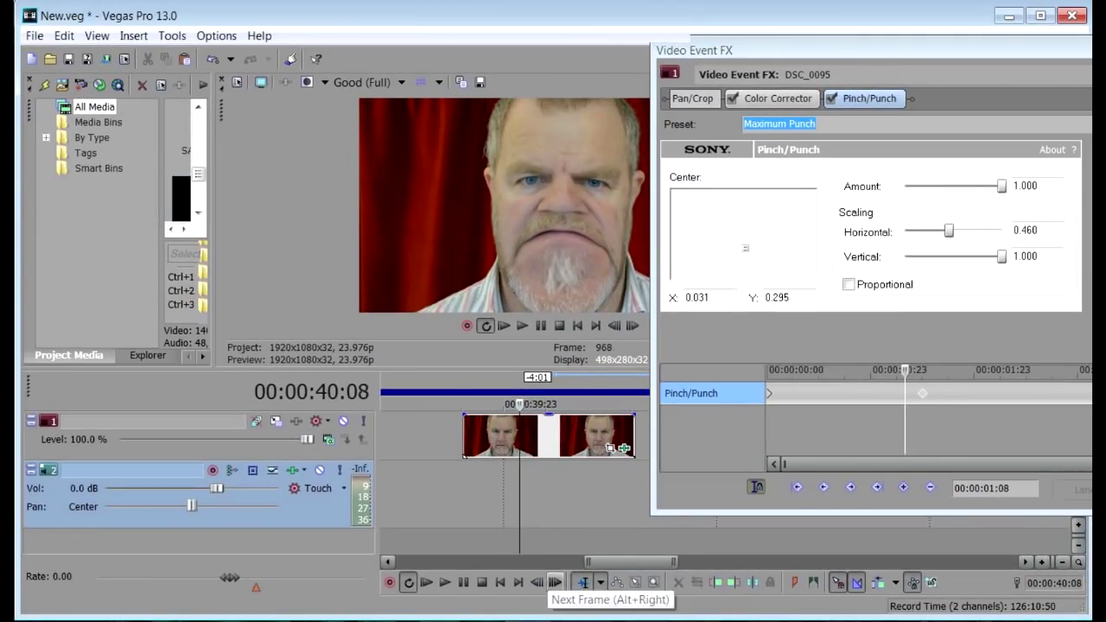
left_click(555, 582)
left_click(554, 582)
left_click(537, 582)
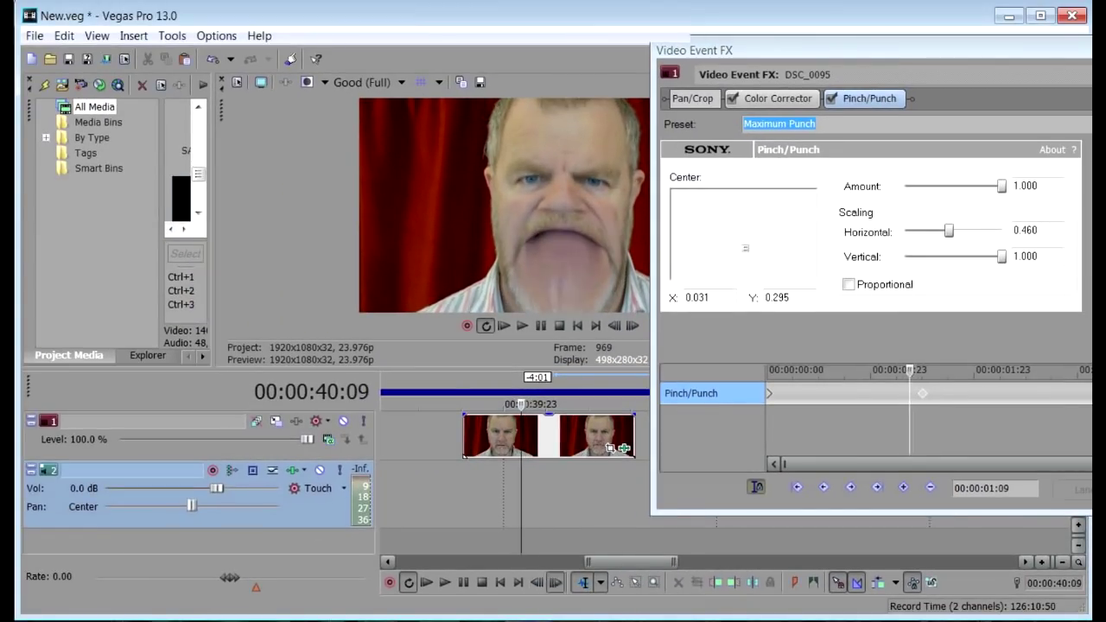
left_click(555, 583)
left_click(903, 488)
left_click_drag(1001, 186, 951, 186)
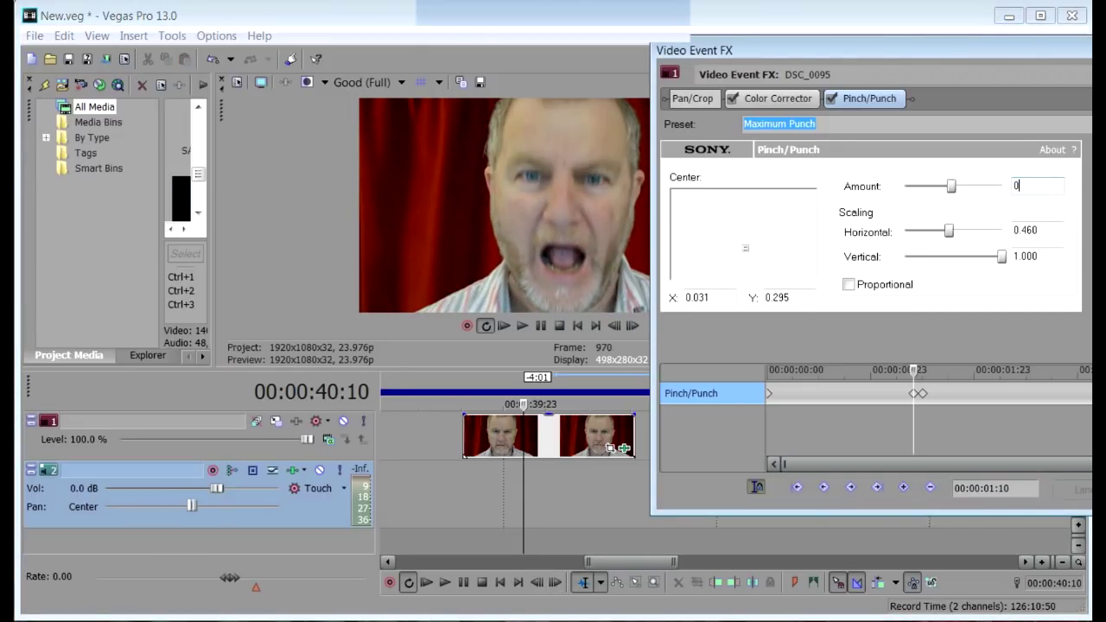
type("0")
key("Tab")
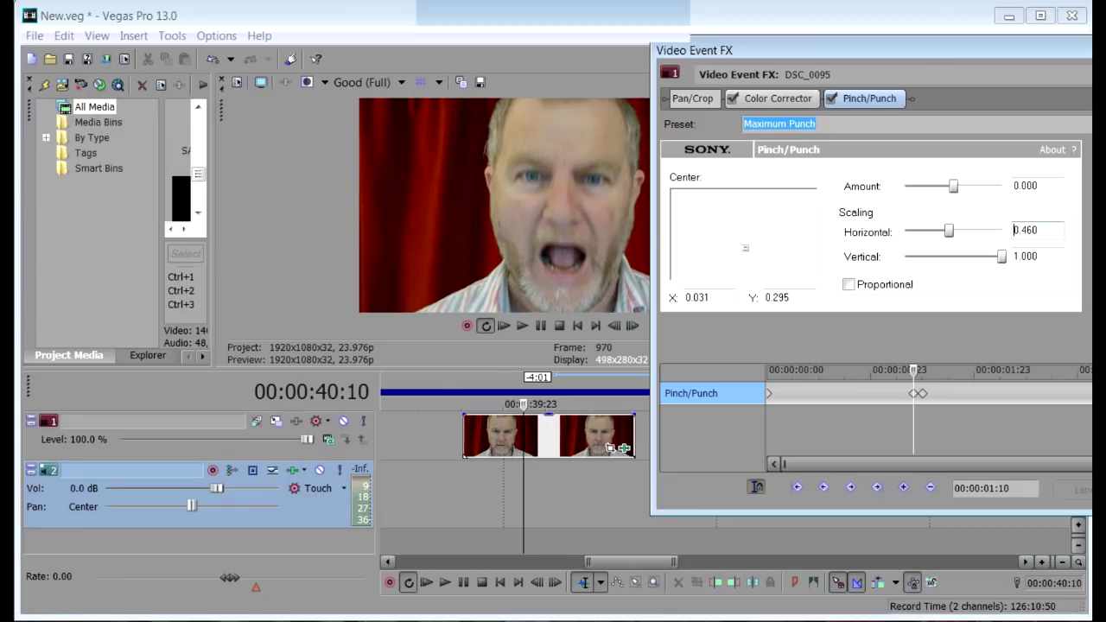
Check the effect frame by frame while the mouth stays open and add a keyframe at 00:00:02:05, before it closes.
left_click(554, 583)
left_click(554, 582)
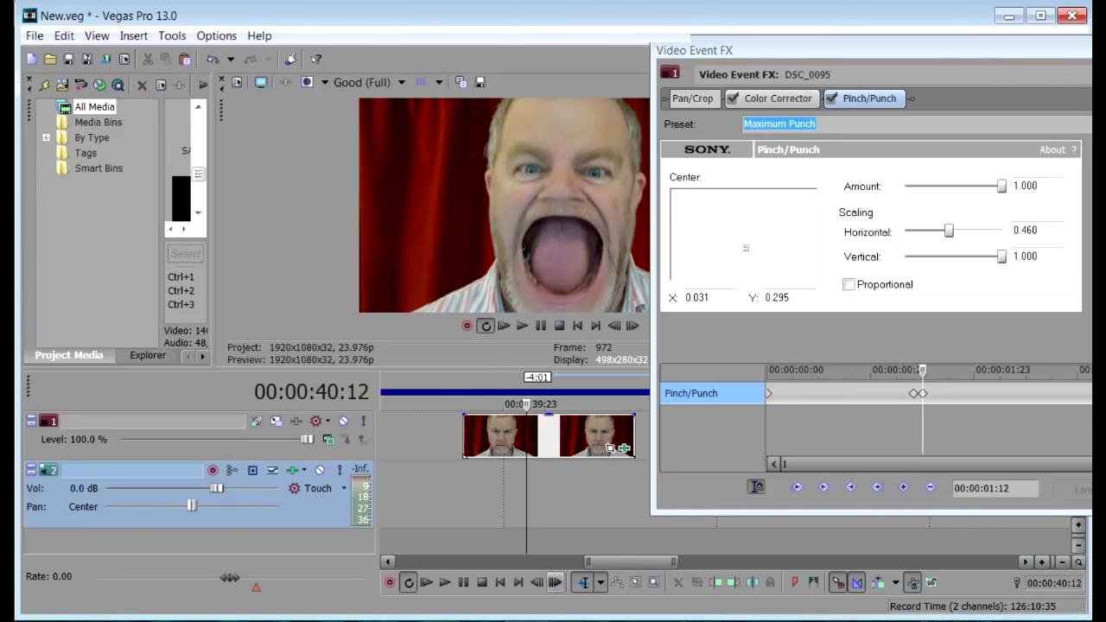
left_click(554, 582)
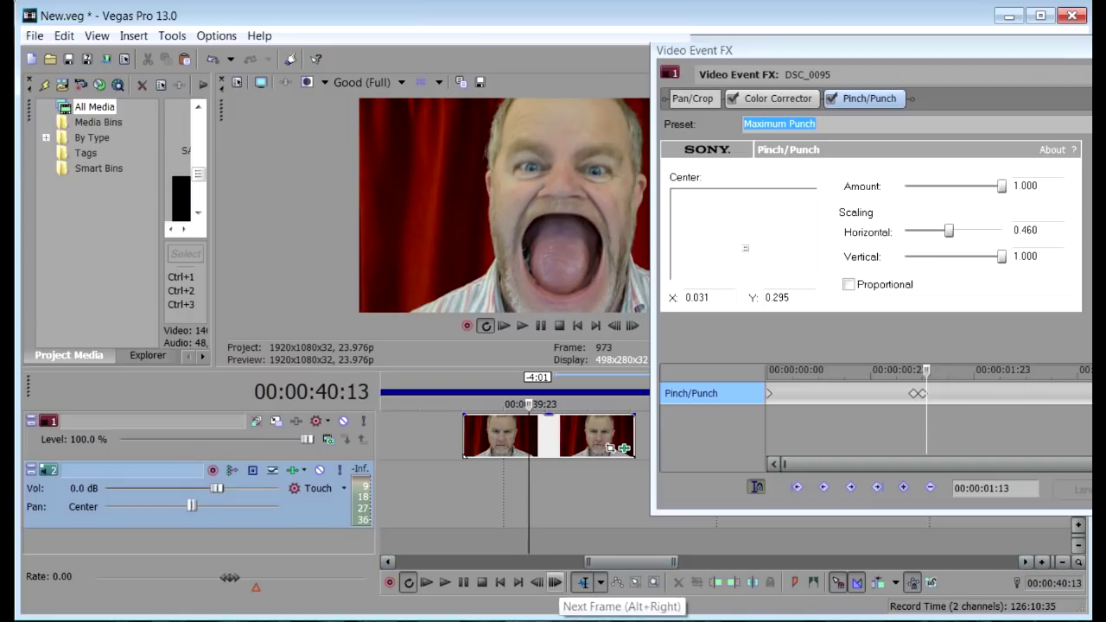
left_click(555, 583)
left_click(554, 582)
left_click(555, 582)
left_click(555, 582)
left_click(555, 583)
left_click(555, 582)
left_click(555, 583)
left_click(555, 582)
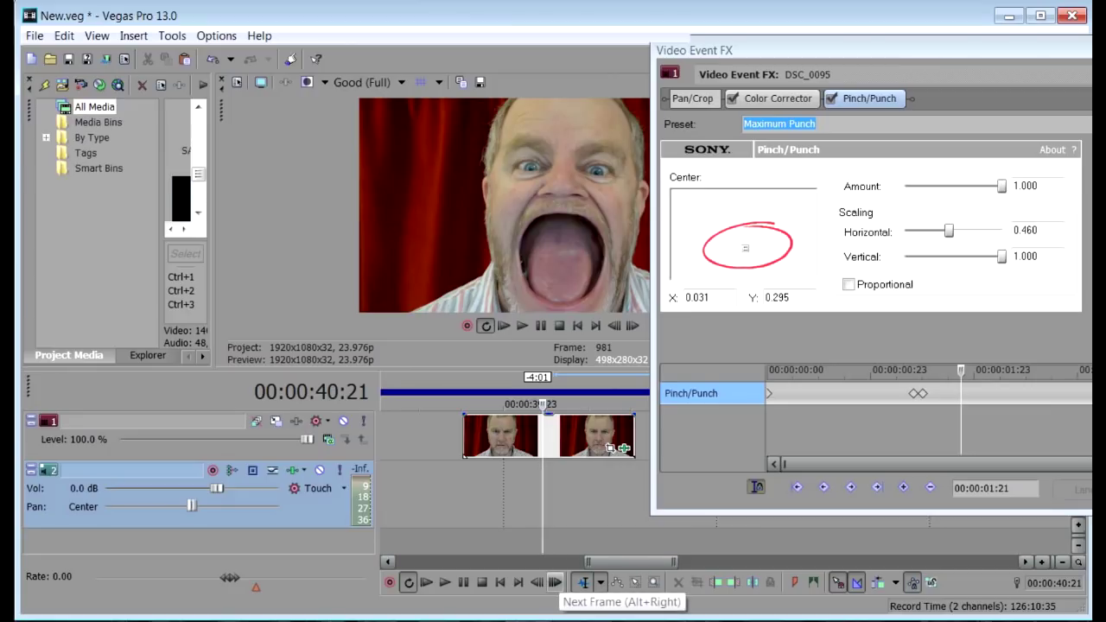
left_click(555, 583)
left_click(555, 582)
left_click(555, 582)
left_click(555, 583)
left_click(555, 582)
left_click(555, 583)
left_click(555, 583)
left_click(554, 582)
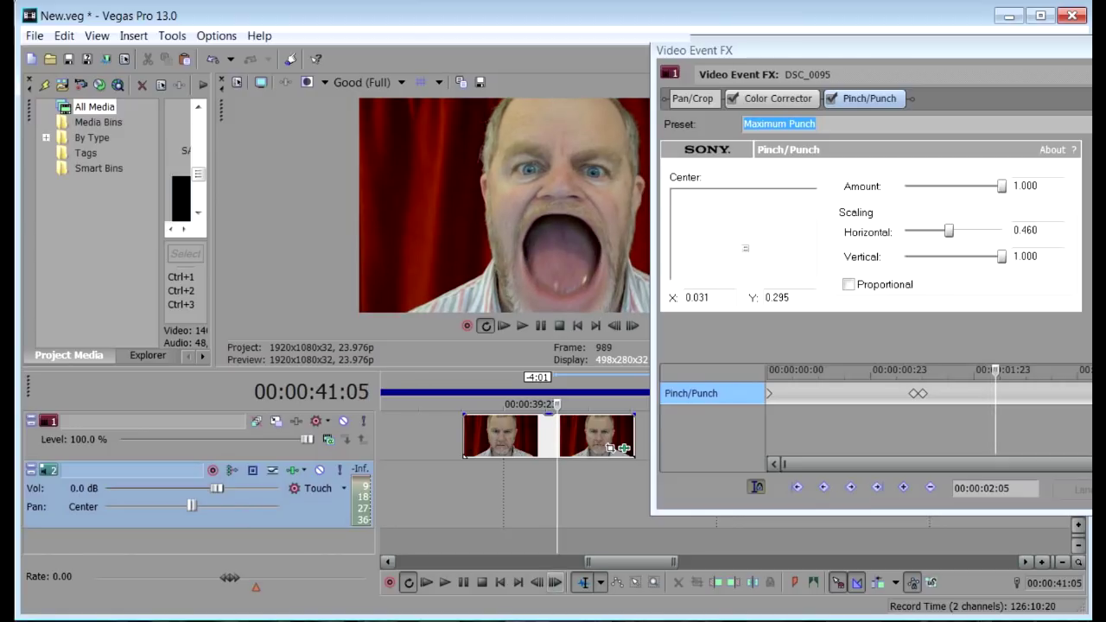
left_click(903, 488)
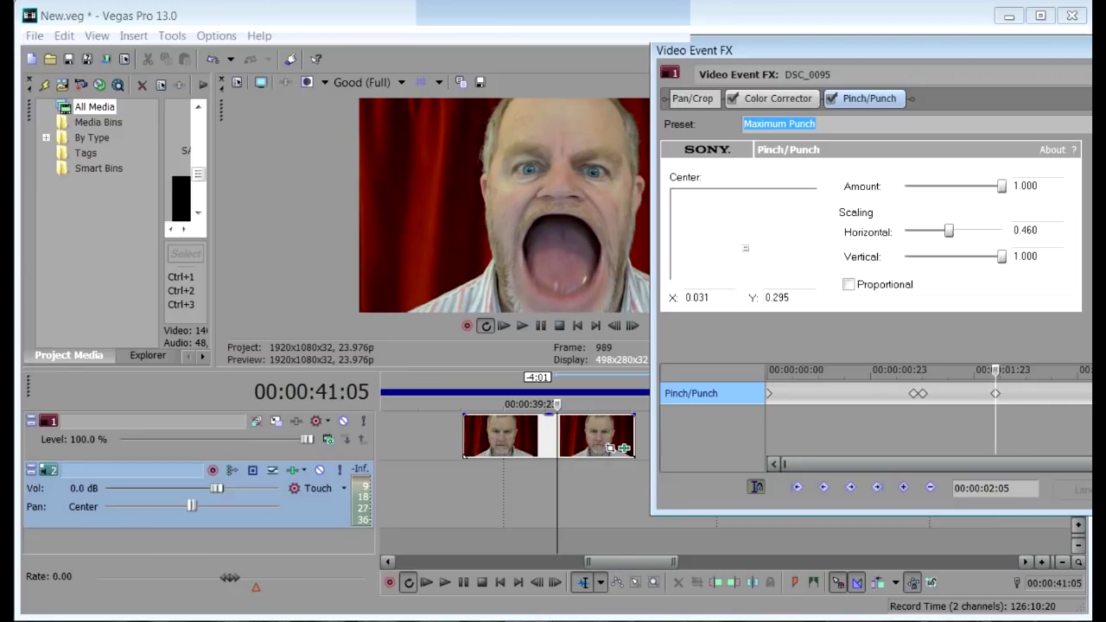
Add a Pinch/Punch keyframe at 00:00:02:08, as the mouth closes, and set its Amount to 0.
left_click(554, 582)
left_click(555, 581)
left_click(555, 581)
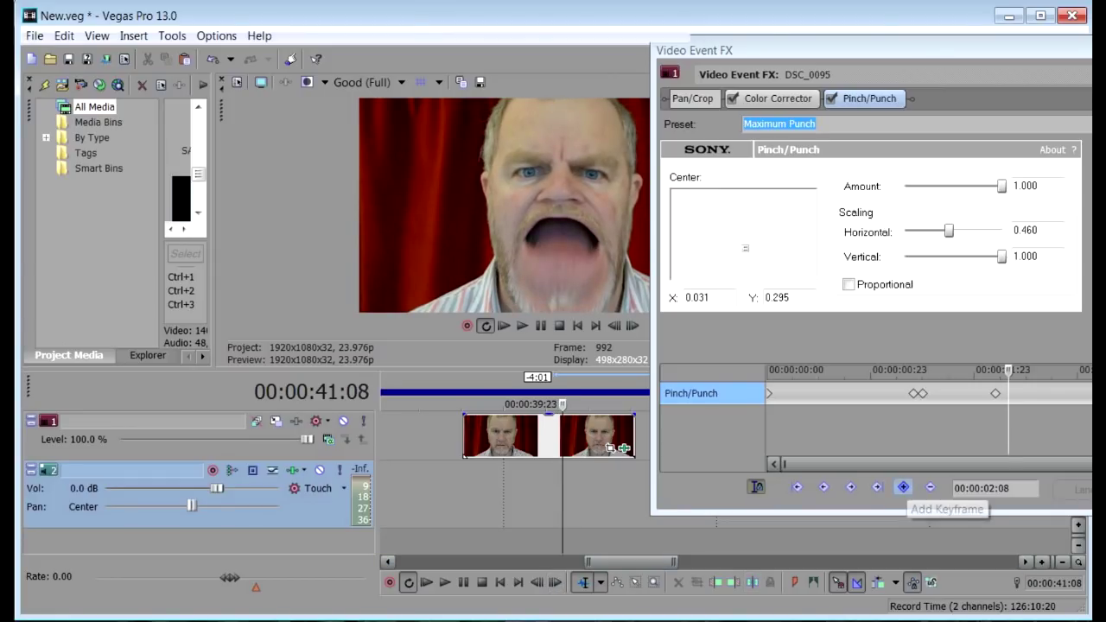
left_click(904, 487)
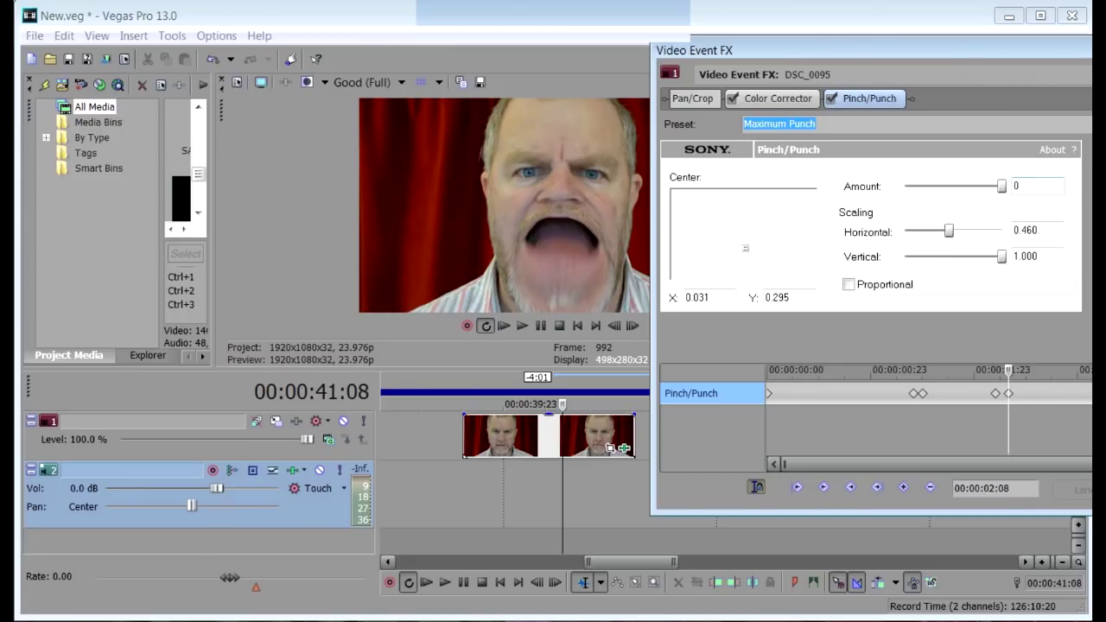
key("Tab")
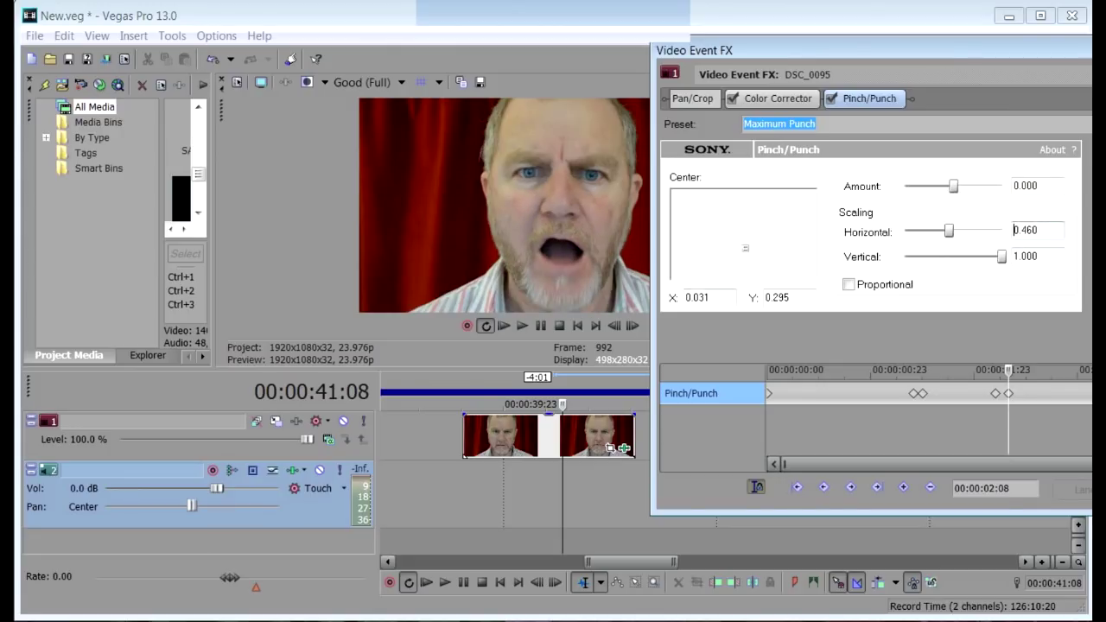
Step through the closing-mouth frames up to 00:00:41:10 and play back the animated effect.
left_click(555, 583)
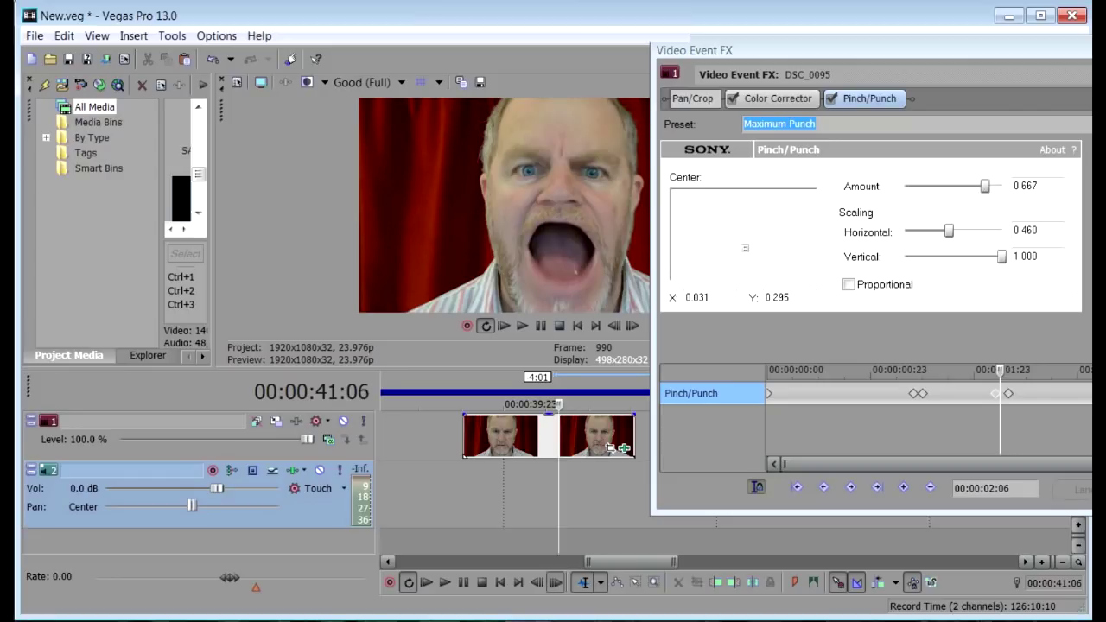
left_click(554, 583)
left_click(555, 582)
left_click(555, 582)
left_click(555, 583)
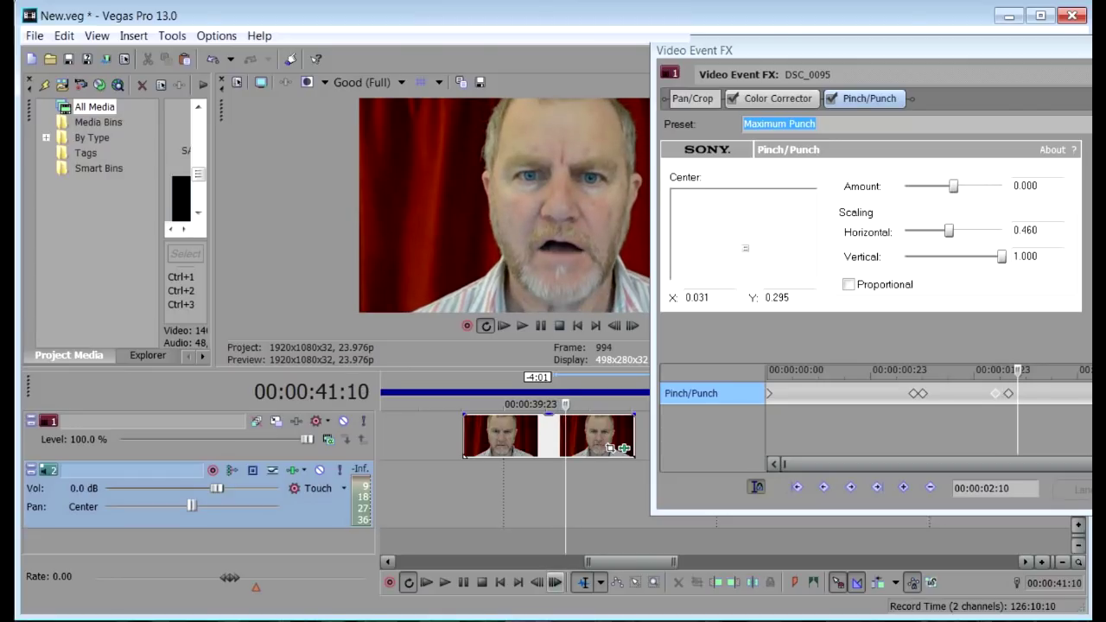
key("space")
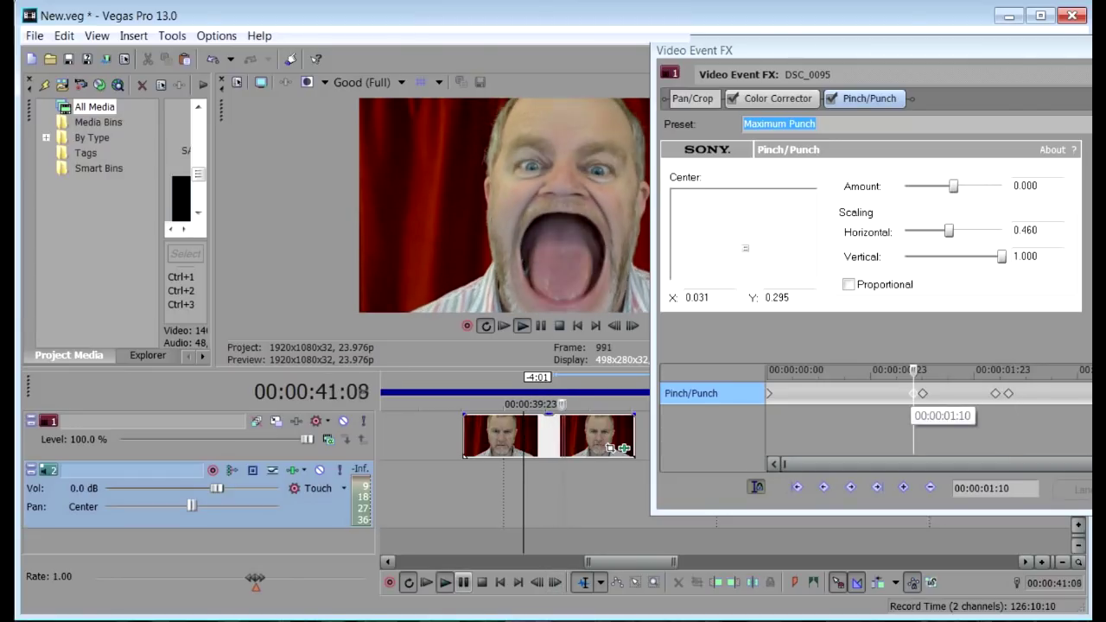
Move the Pinch/Punch keyframe that follows 00:00:01:10 to 00:00:01:11 so the mouth enlarges within one frame.
key("space")
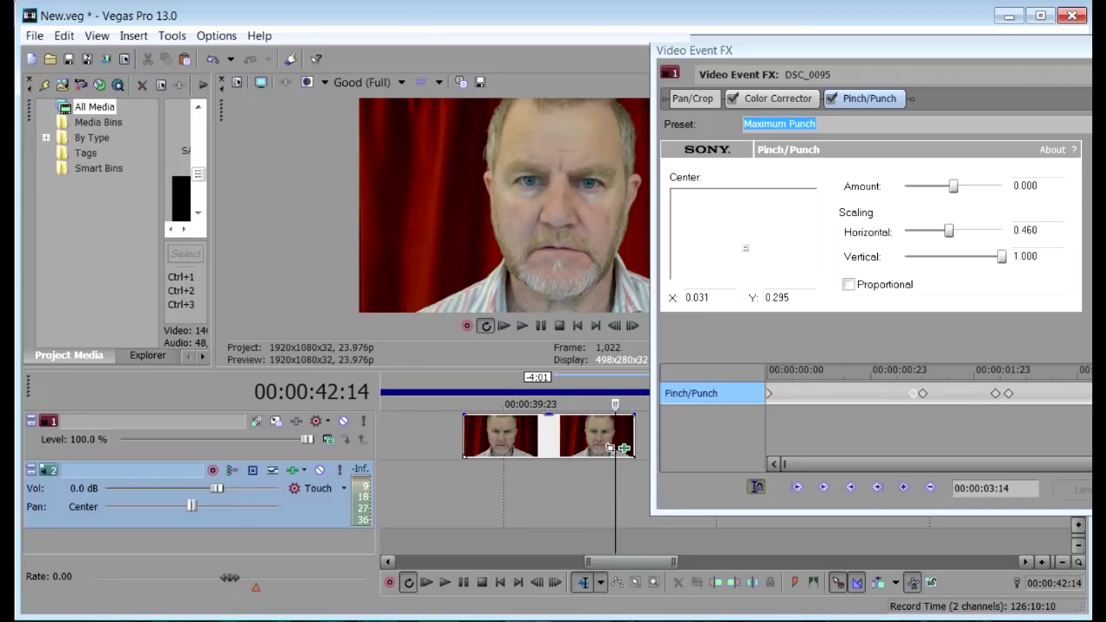
left_click(914, 394)
scroll(913, 393, "up", 3)
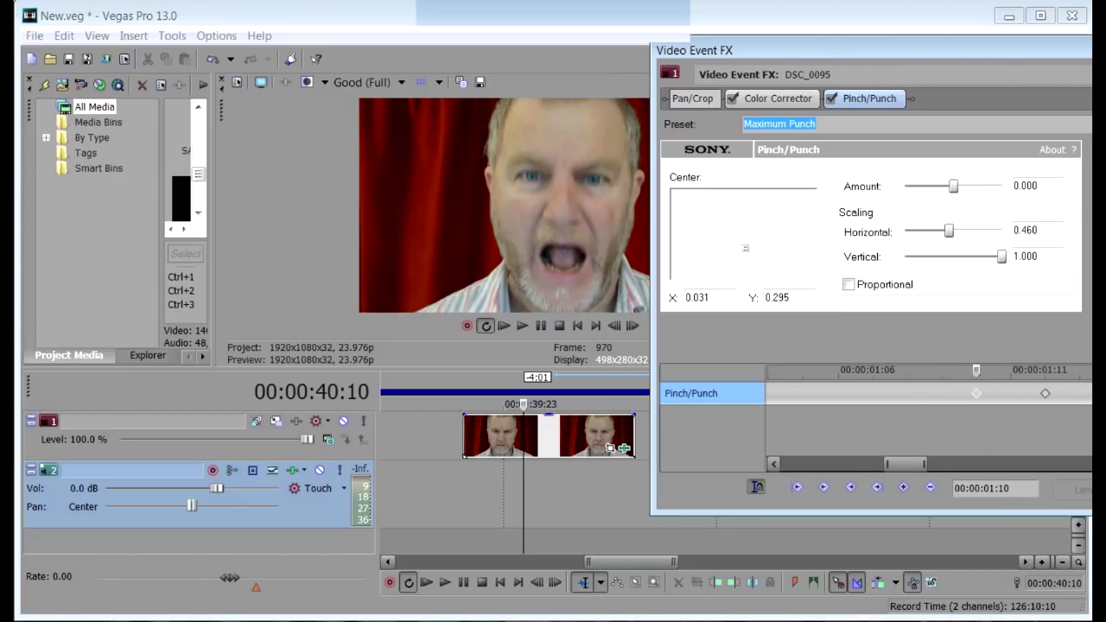
left_click_drag(905, 464, 919, 464)
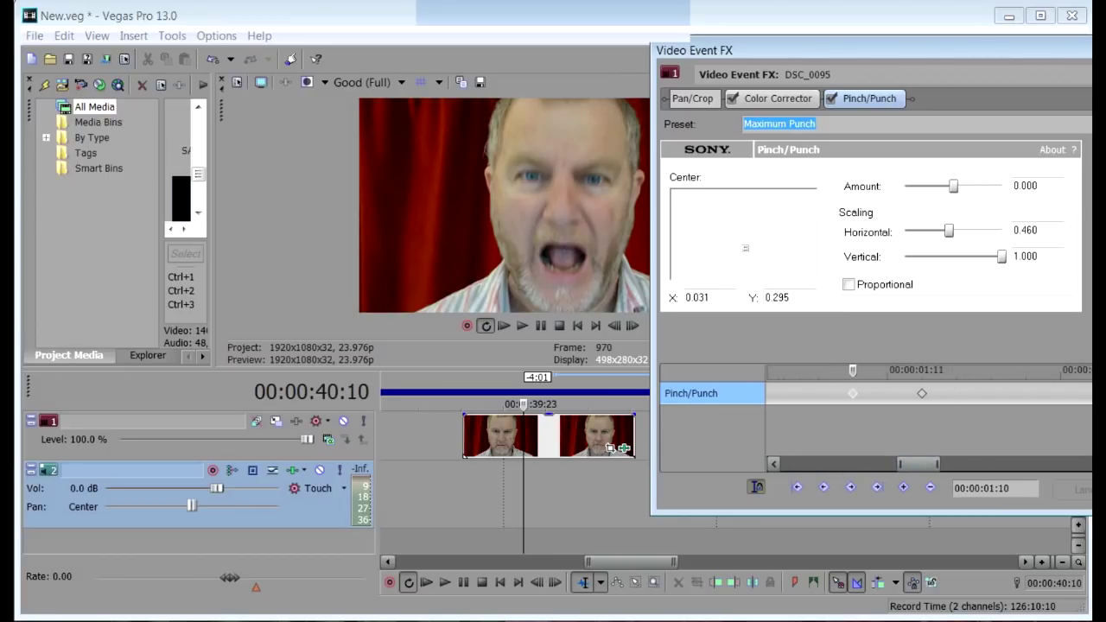
left_click_drag(921, 393, 886, 393)
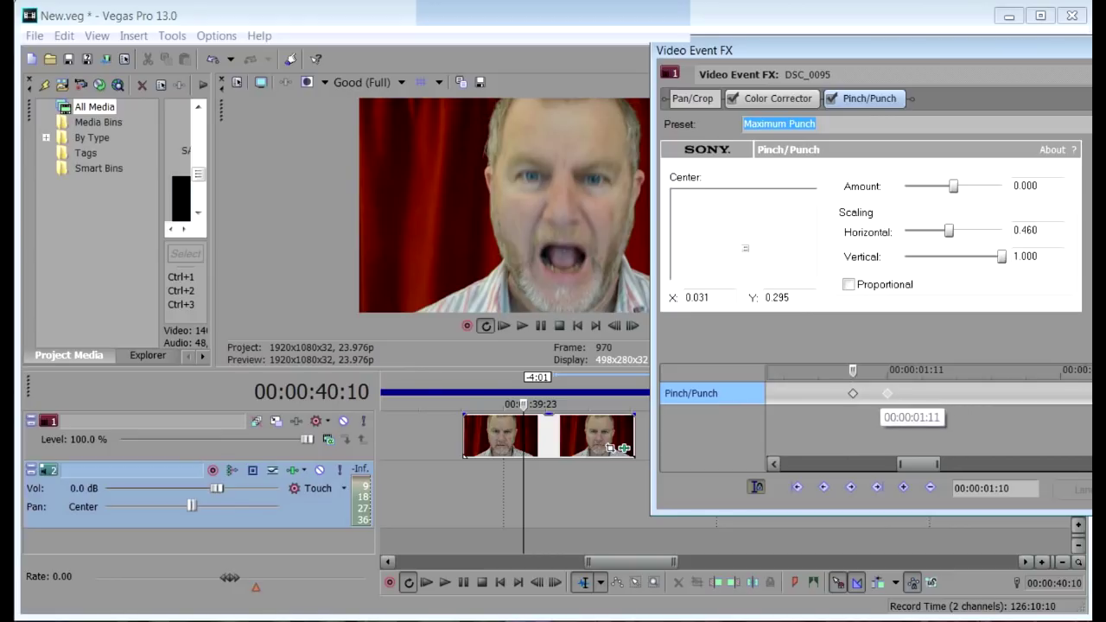
Play back the clip to check how abruptly the mouth enlarges and shrinks.
key("space")
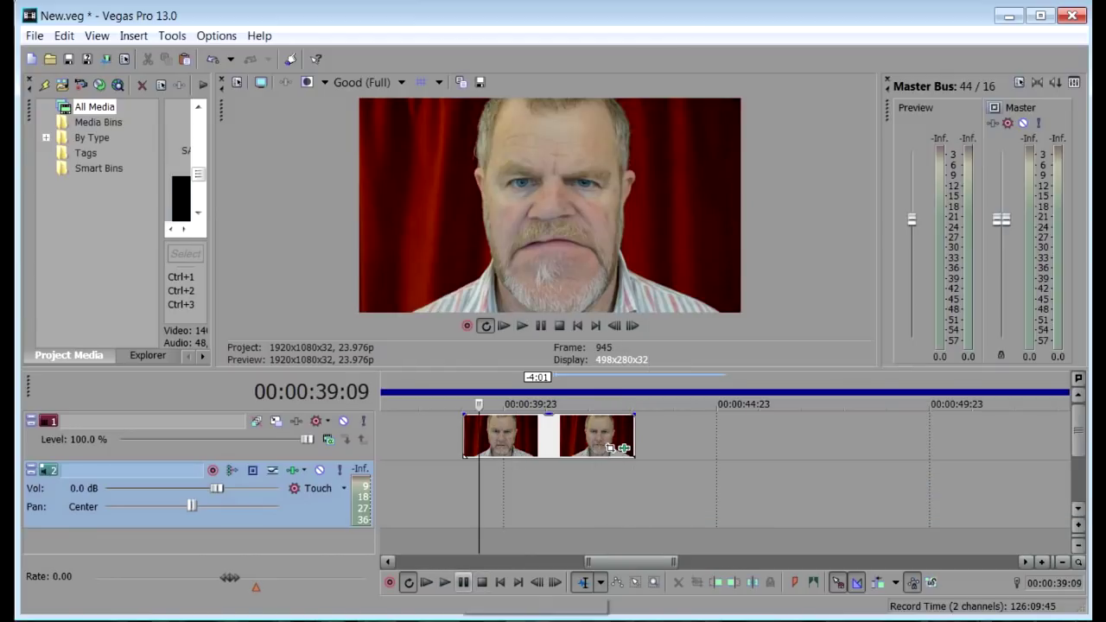
key("space")
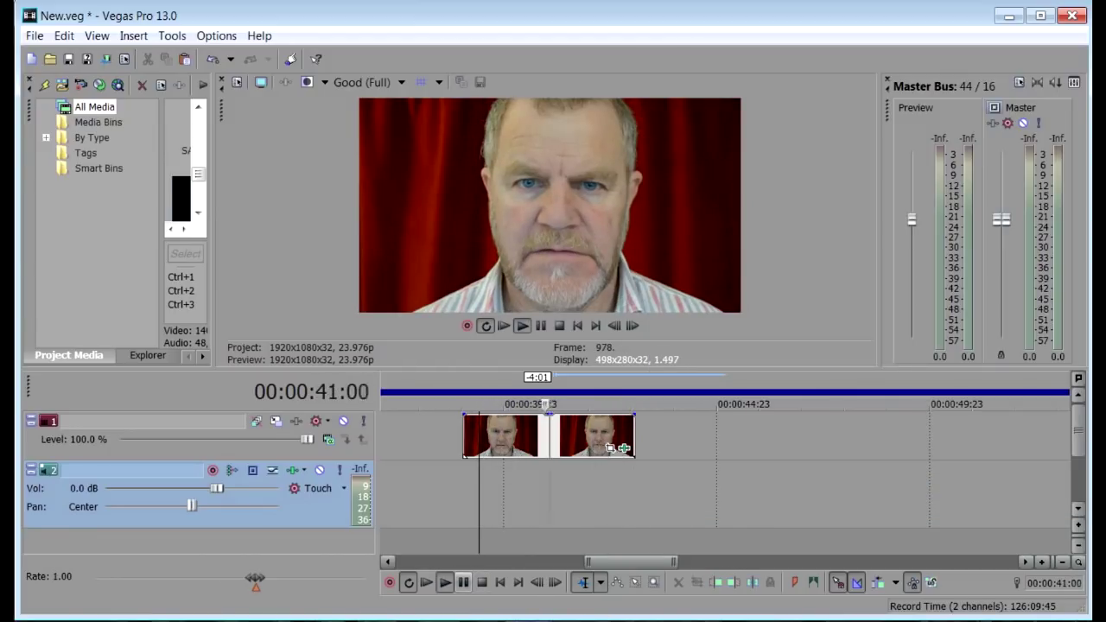
key("Return")
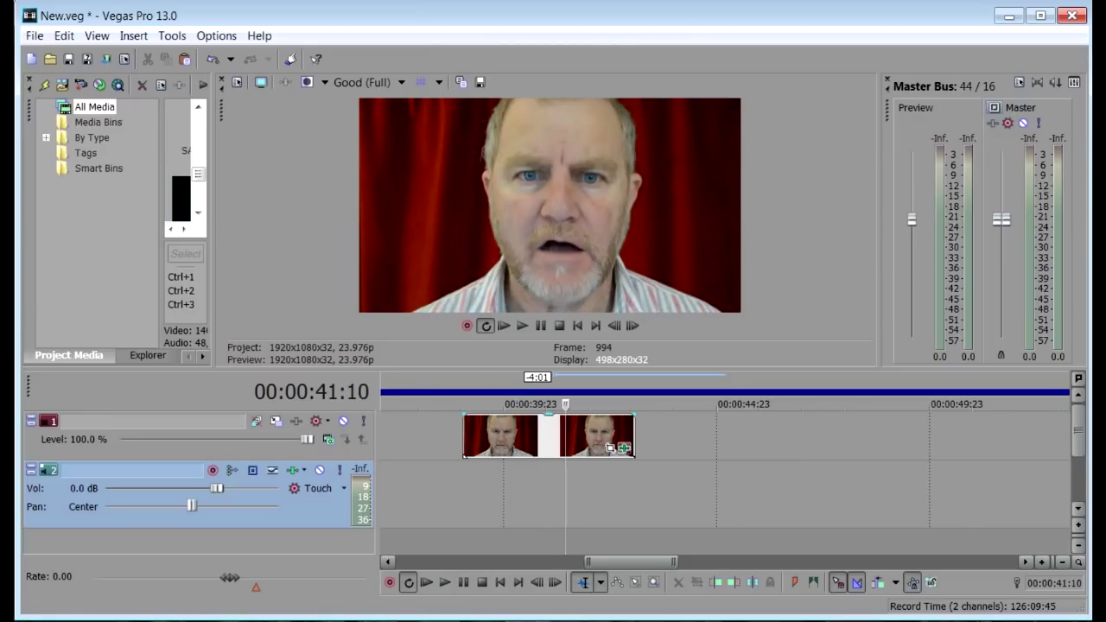
Open the clip's event effects and go to the first Pinch/Punch keyframe at 00:00:00:00.
left_click(622, 447)
left_click(525, 417)
left_click_drag(484, 72, 682, 66)
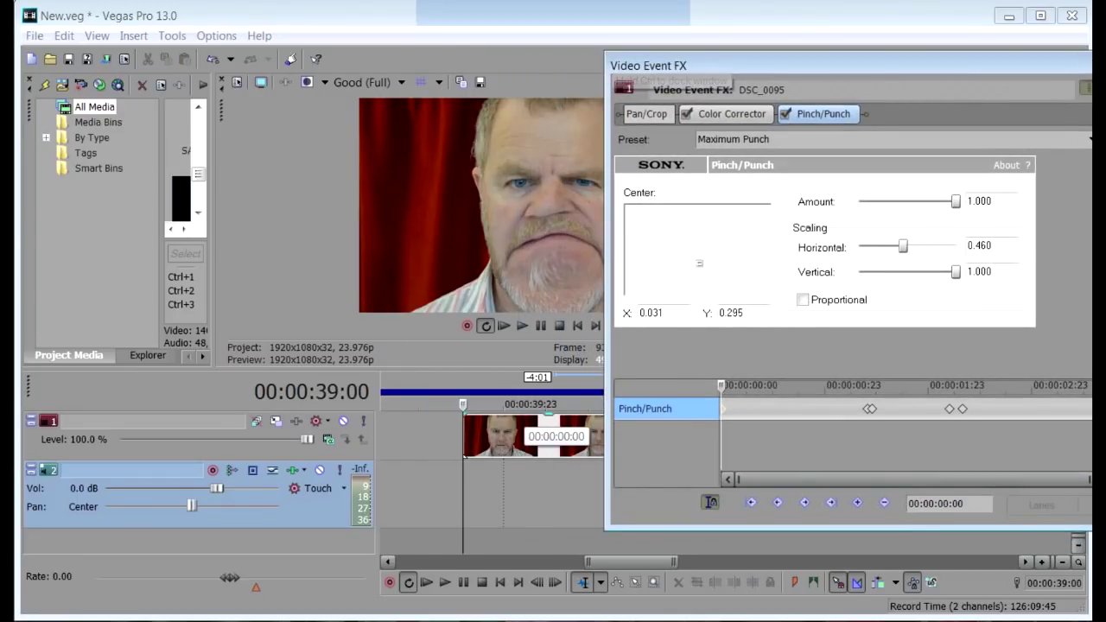
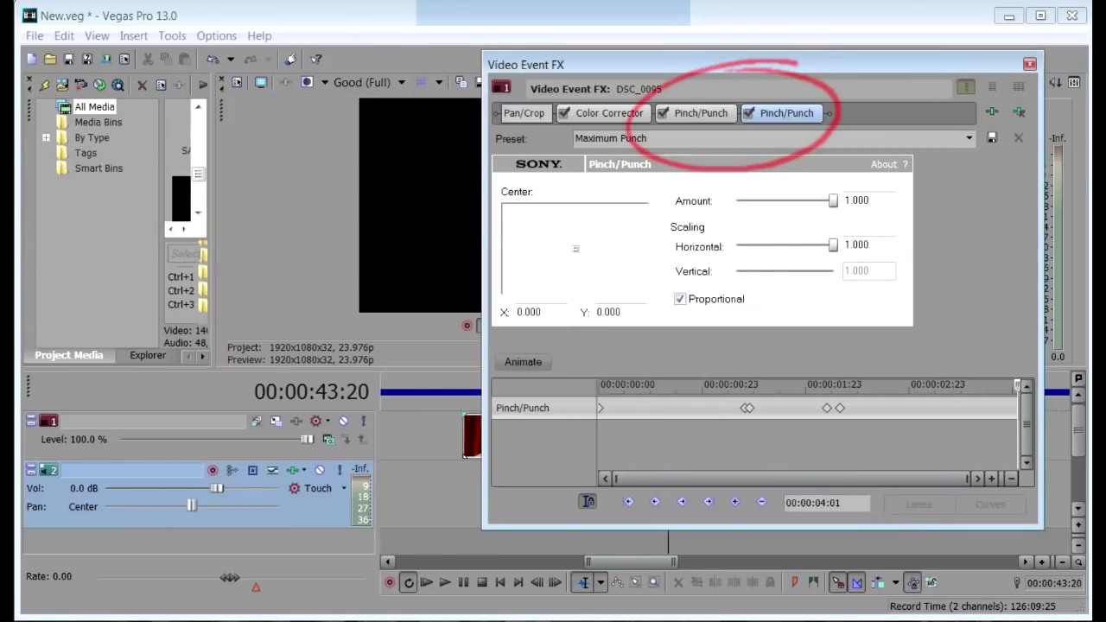
Turn on animation for the second Pinch/Punch effect and set its Amount to 0 at 00:00:00:00.
left_click_drag(492, 67, 567, 69)
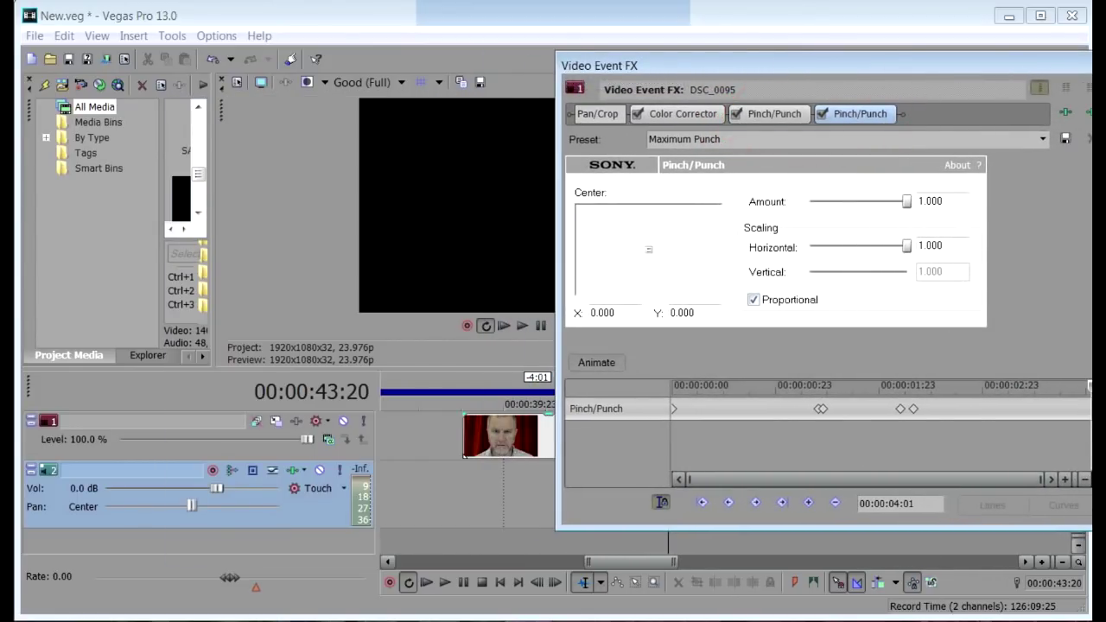
left_click(597, 363)
left_click(674, 431)
left_click_drag(605, 65, 703, 63)
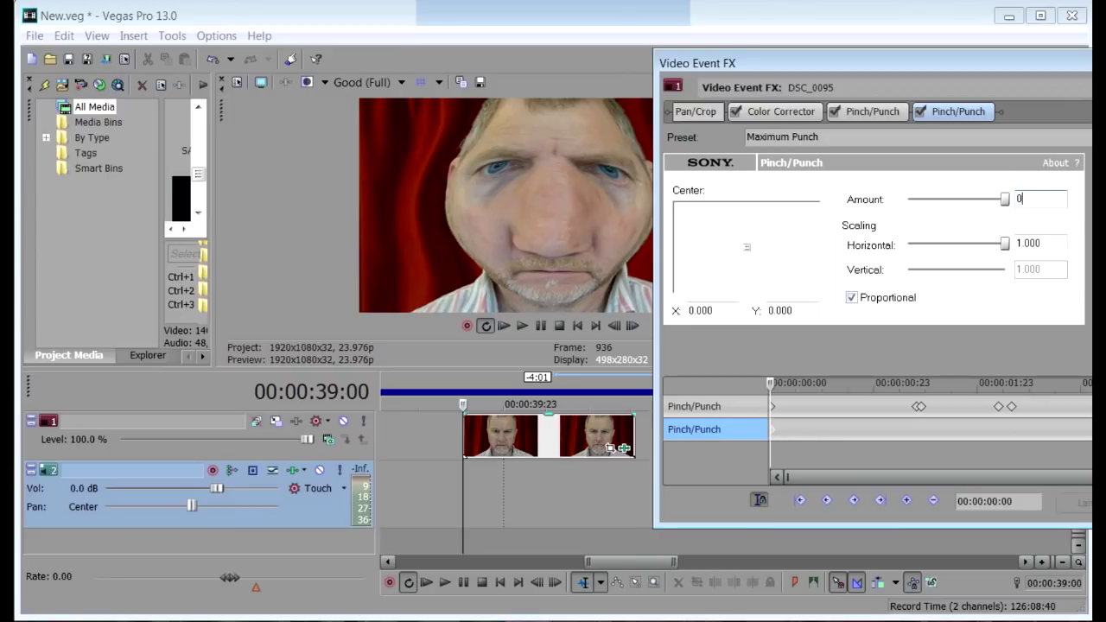
key("Tab")
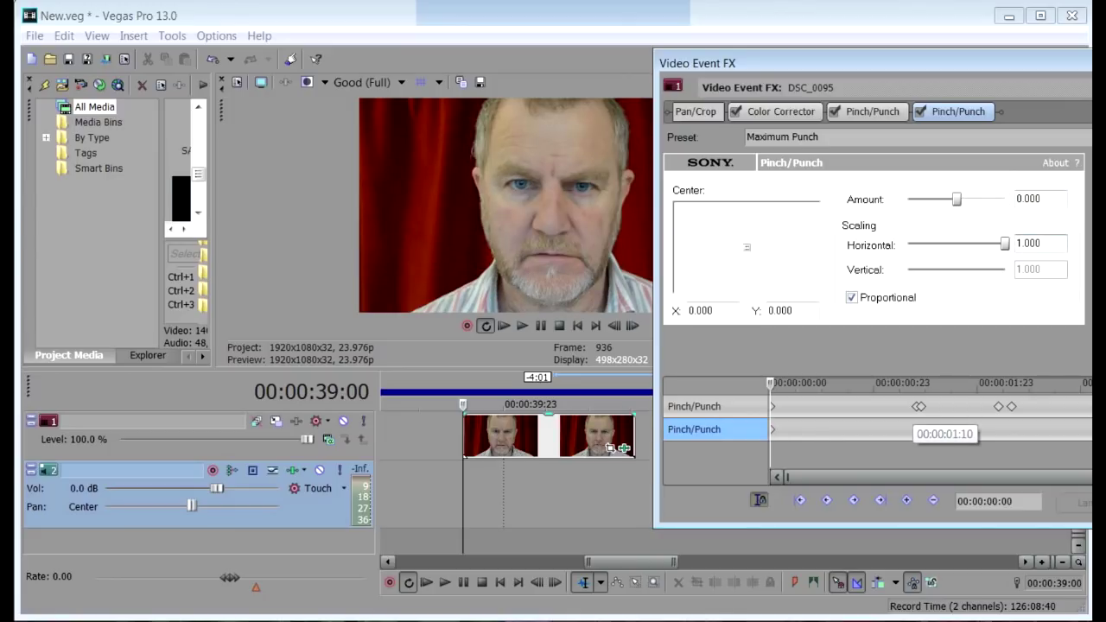
Add keyframes to the second Pinch/Punch effect at 00:00:01:10 and 00:00:01:11, matching those of the first effect.
left_click(919, 406)
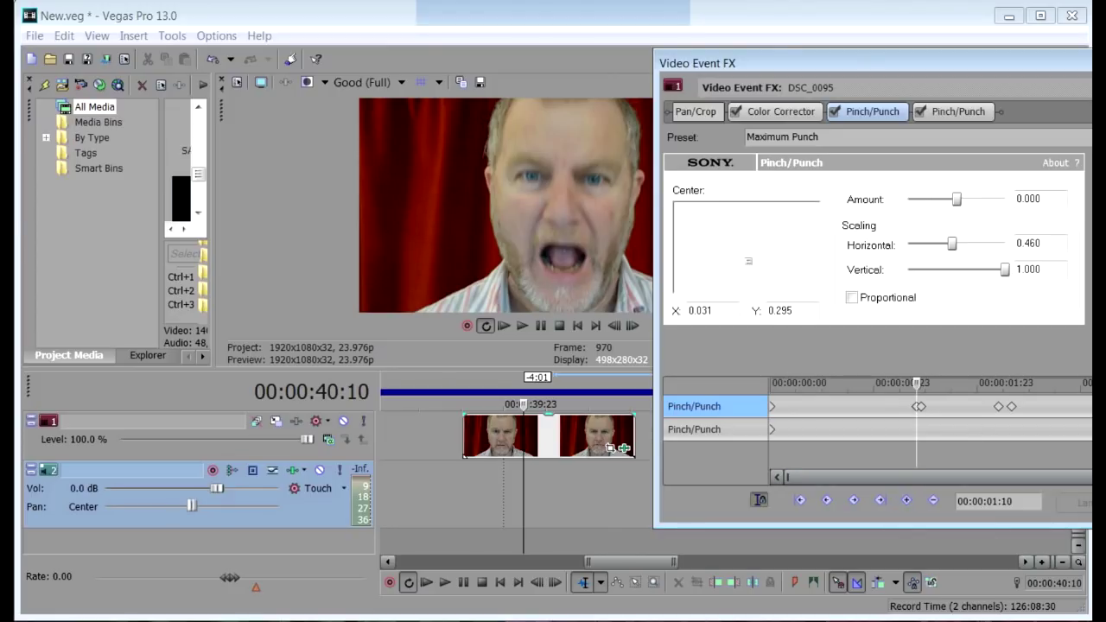
left_click(695, 430)
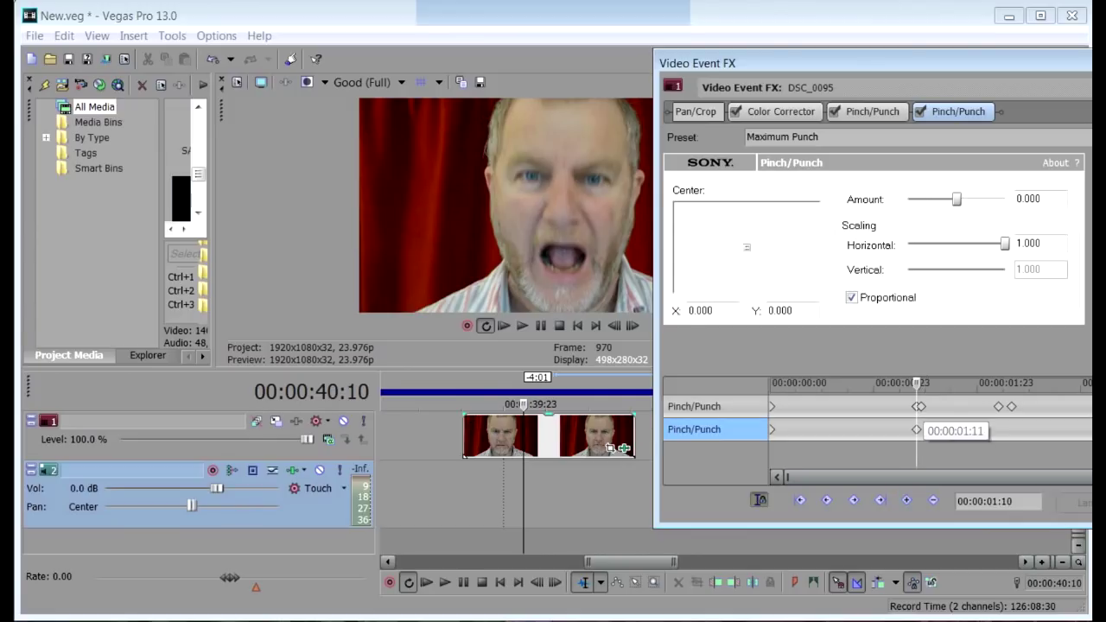
left_click(917, 406)
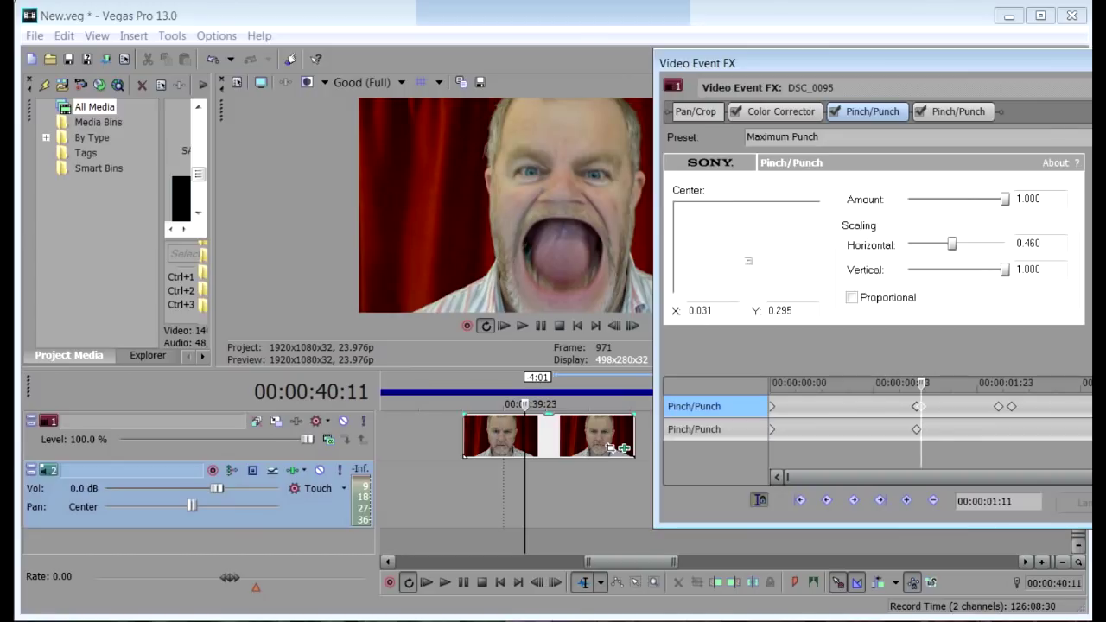
left_click(694, 430)
left_click(907, 500)
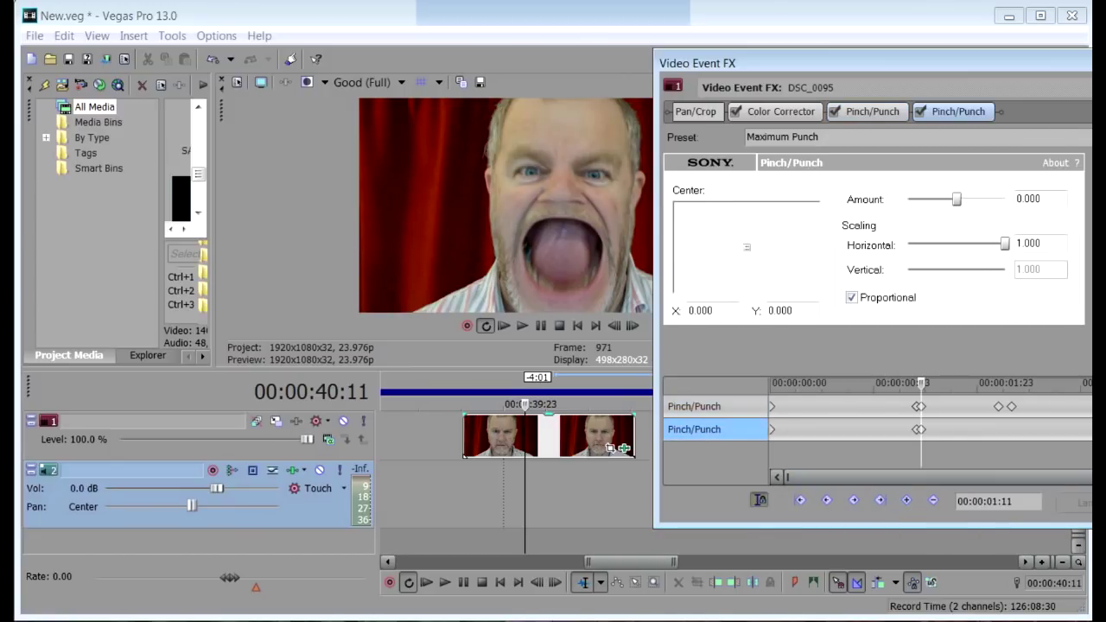
Pinch the eye area at 00:00:01:11 with Proportional off, Amount -0.794, Horizontal 0.349, Vertical 0.246, and center X 0.031, Y -0.131.
left_click_drag(747, 247, 746, 230)
left_click_drag(956, 200, 923, 199)
left_click(852, 297)
left_click_drag(1005, 270, 1000, 270)
left_click_drag(1005, 244, 994, 244)
left_click_drag(746, 229, 723, 230)
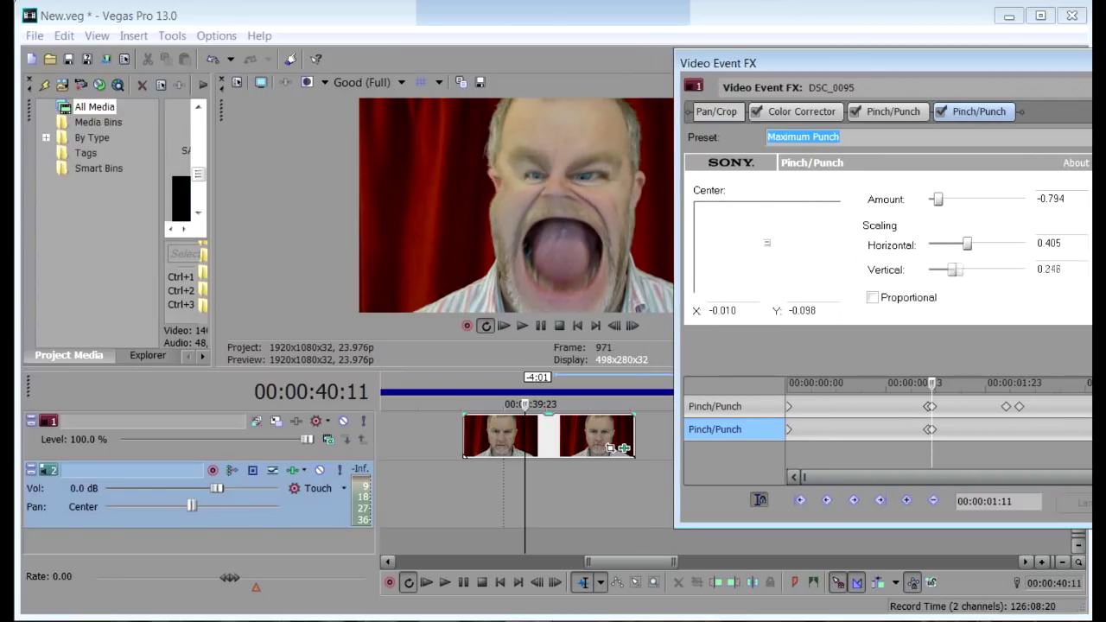
mouse_move(967, 244)
left_mouse_down()
mouse_move(978, 244)
mouse_move(962, 245)
left_mouse_up()
left_click_drag(766, 243, 769, 241)
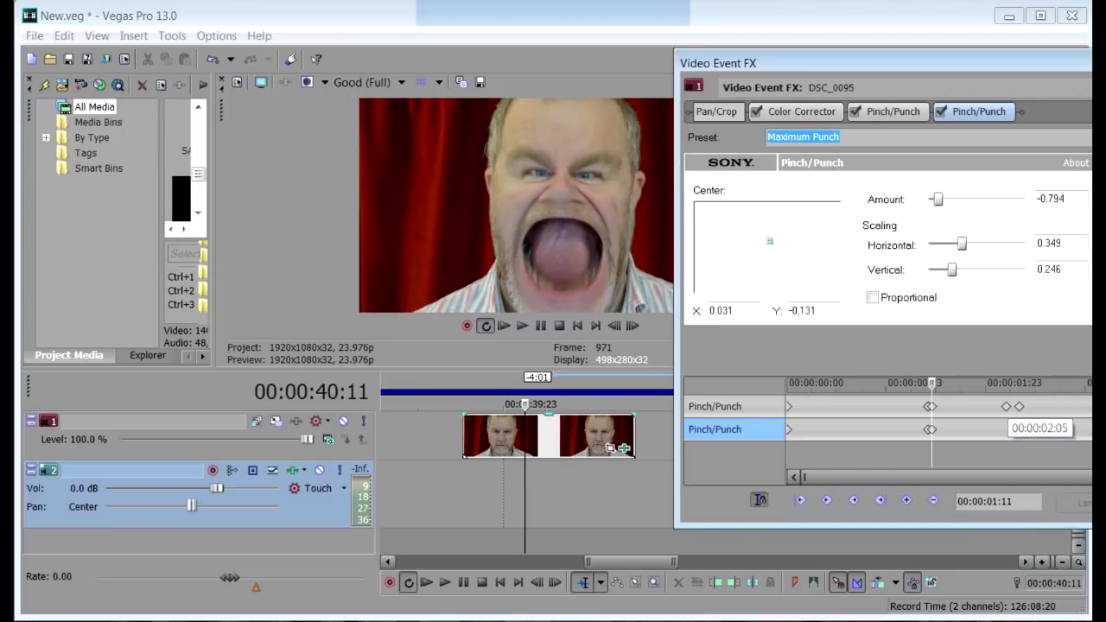
Add a keyframe to the second Pinch/Punch effect at 00:00:02:05 and compare it with the one at 00:00:01:11.
left_click(1006, 407)
left_click(716, 429)
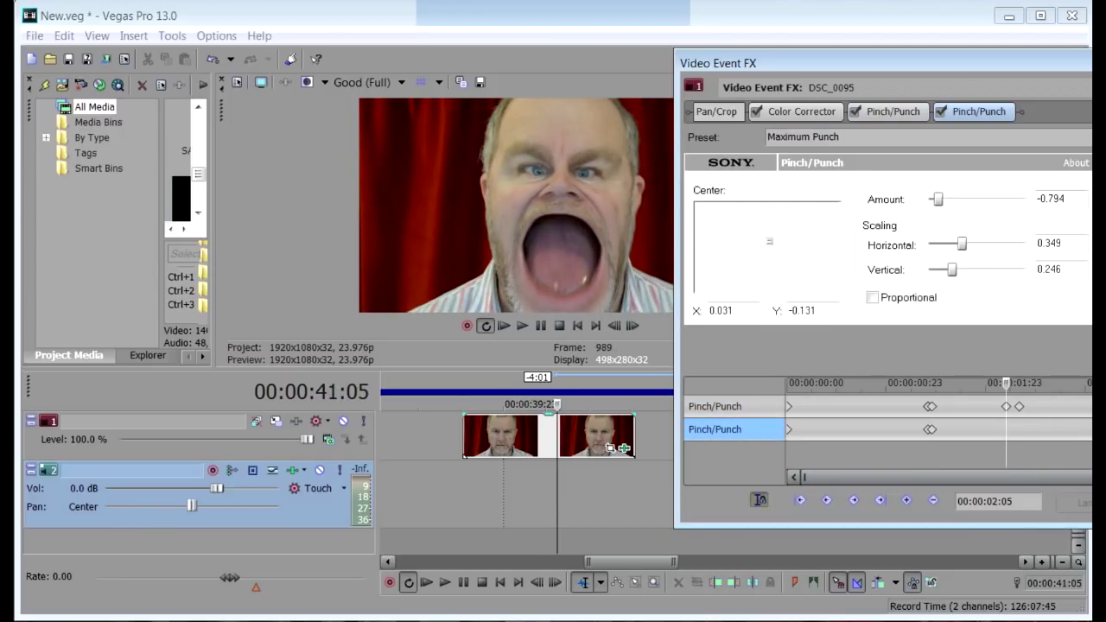
left_click(906, 501)
left_click(930, 429)
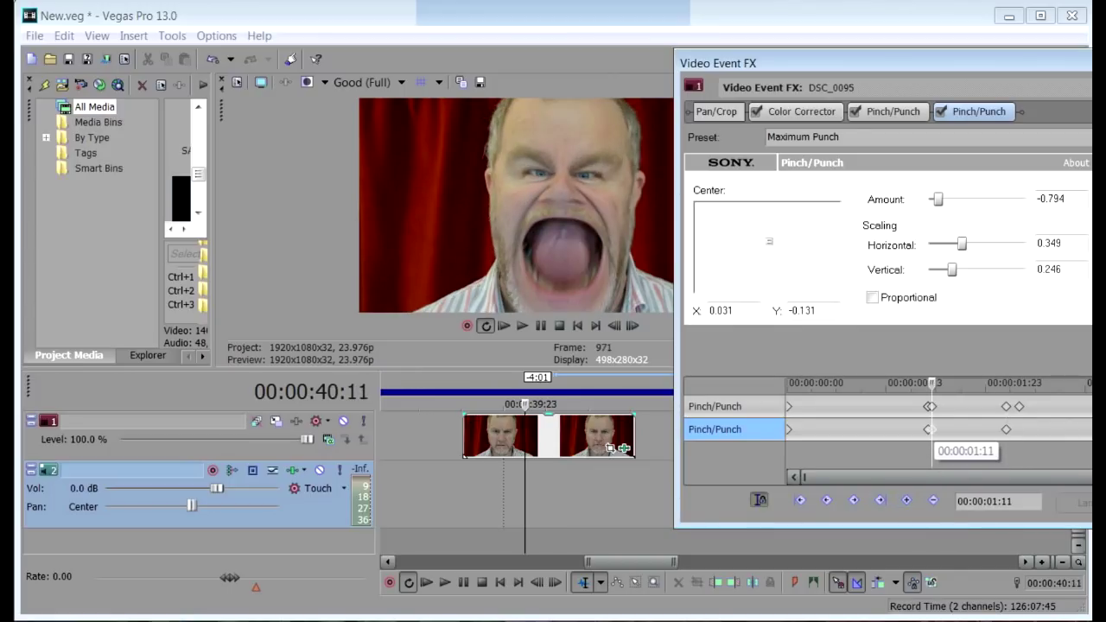
left_click(1006, 430)
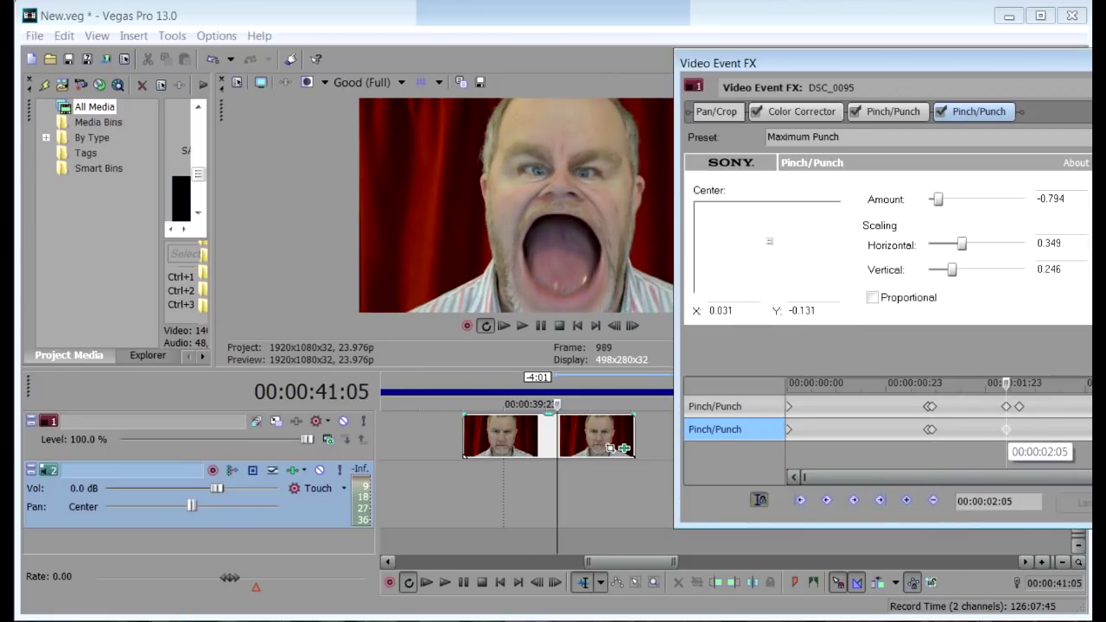
Set the second Pinch/Punch effect's Amount to 0 at 00:00:02:08, in line with the first effect's last keyframe.
left_click(1020, 406)
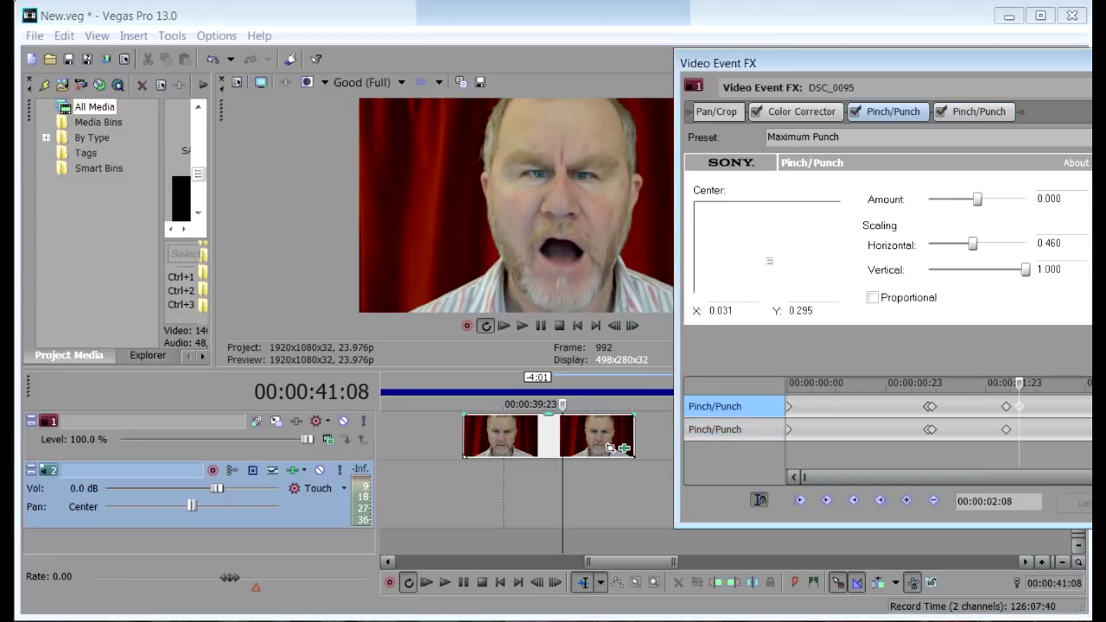
left_click(715, 430)
double_click(1051, 199)
type("0")
key("Tab")
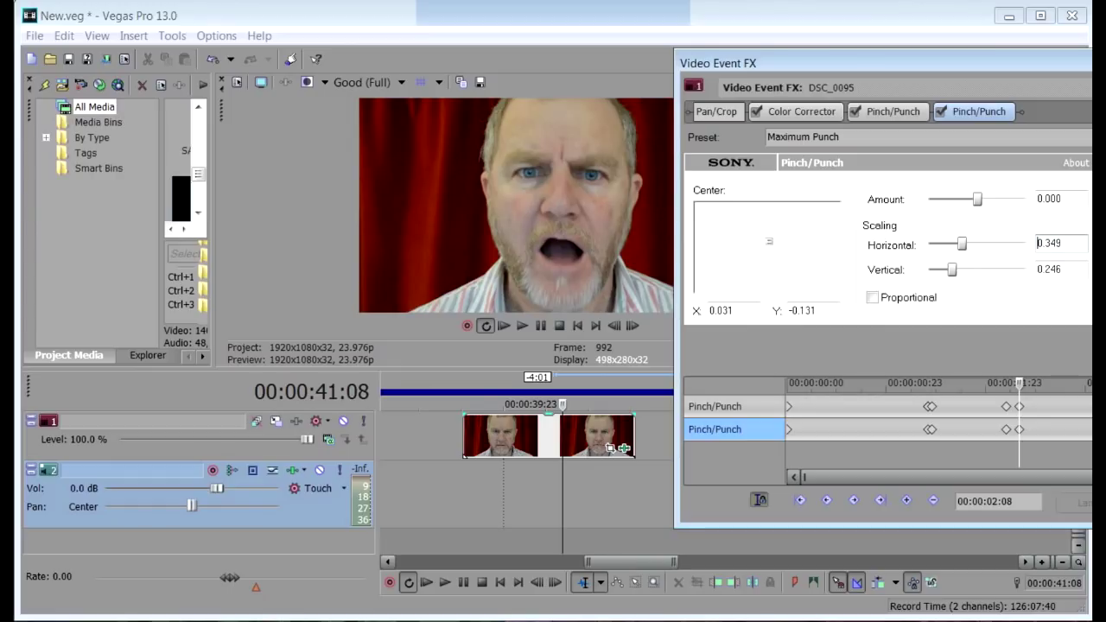
Return to the first keyframe and play back the clip with both Pinch/Punch effects.
left_click(789, 437)
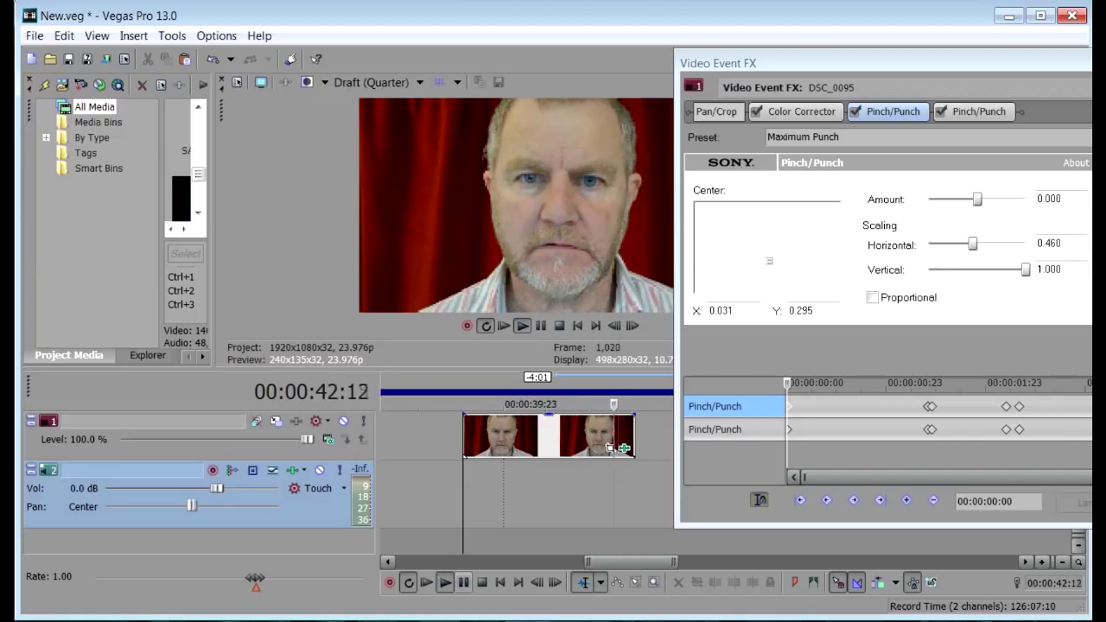
key("Return")
key("Return")
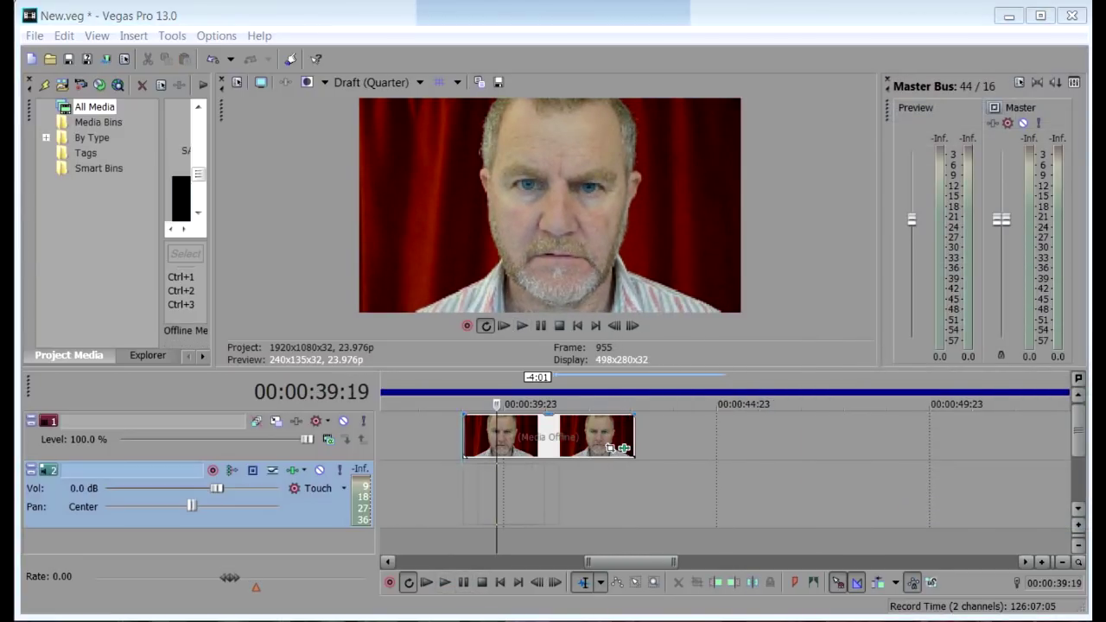
Place the scream sound on track 2 and align its start with the moment the mouth opens.
left_click_drag(624, 449, 713, 516)
key("space")
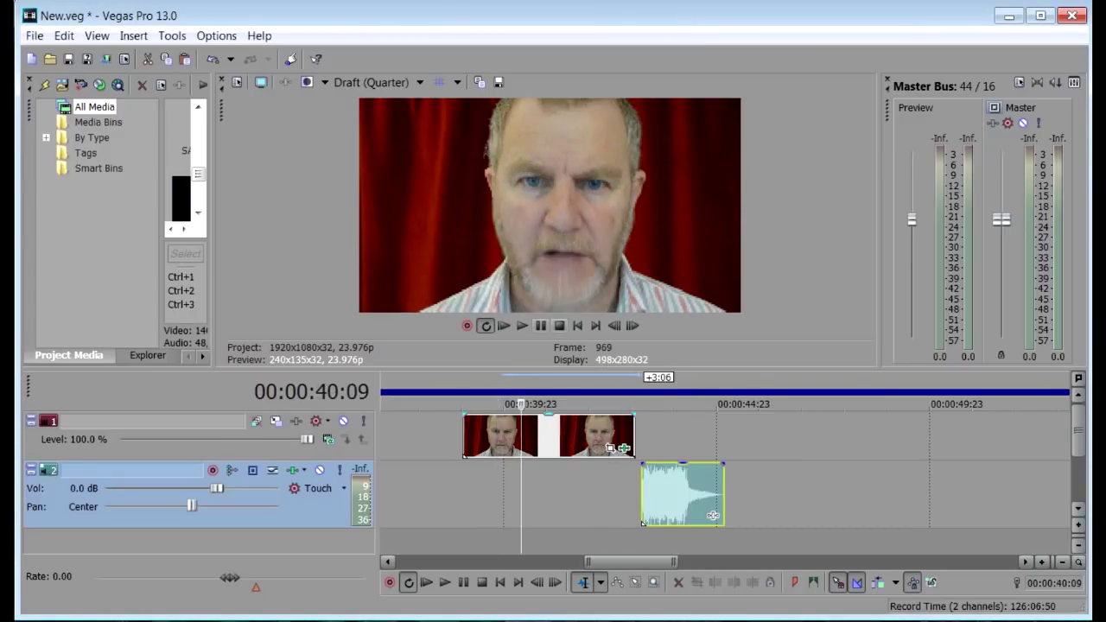
left_click_drag(713, 516, 595, 516)
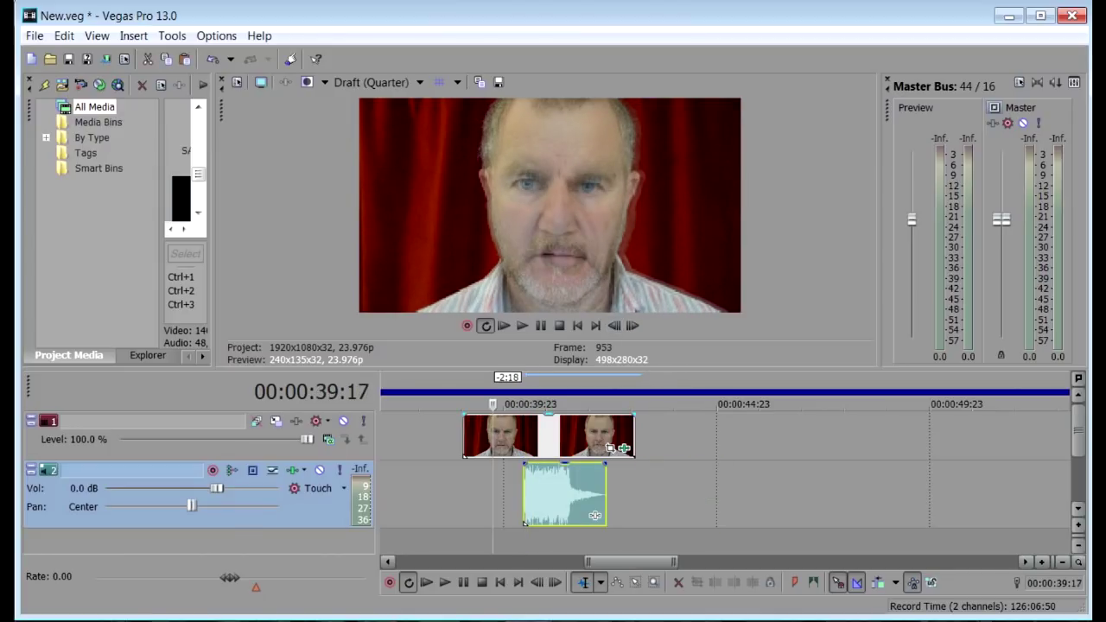
Play back the clip with its sound and set the loop region across the clip's full length.
key("space")
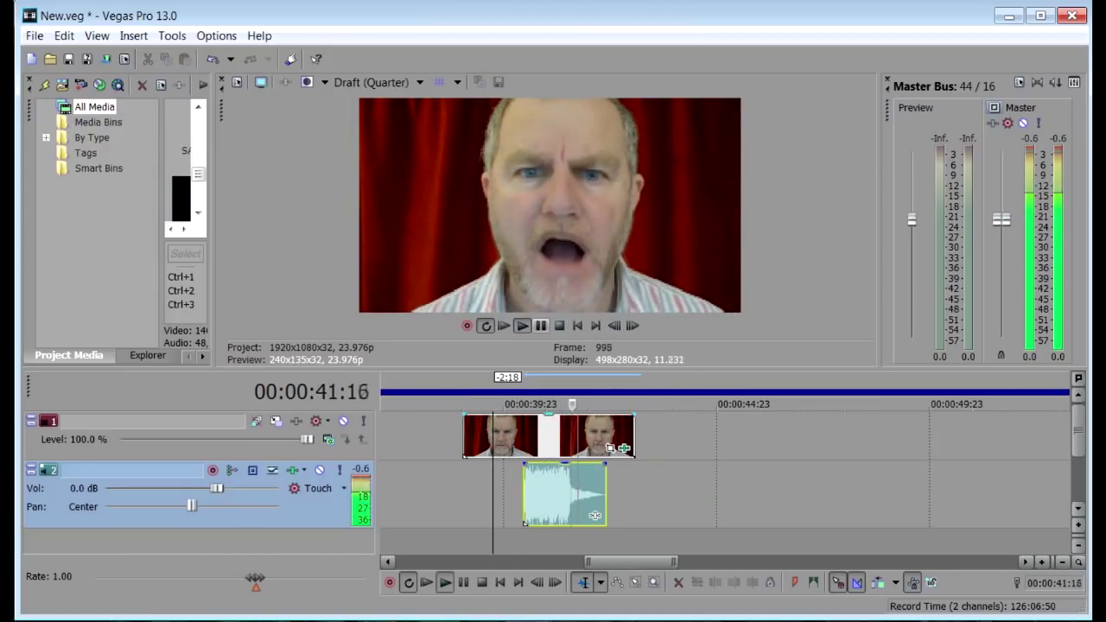
left_click_drag(463, 404, 604, 403)
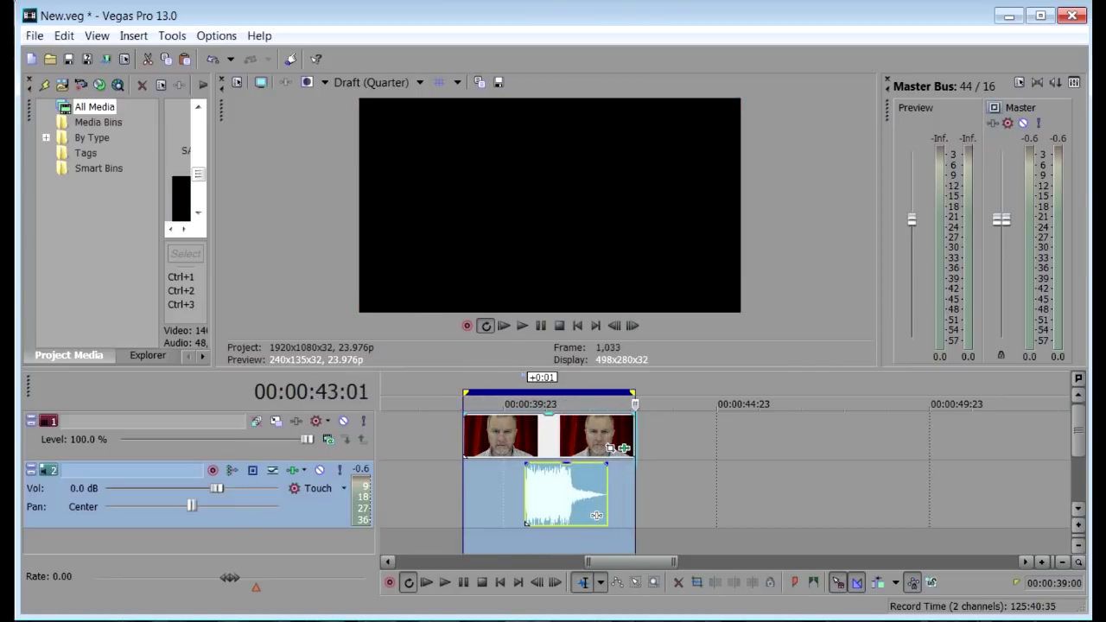